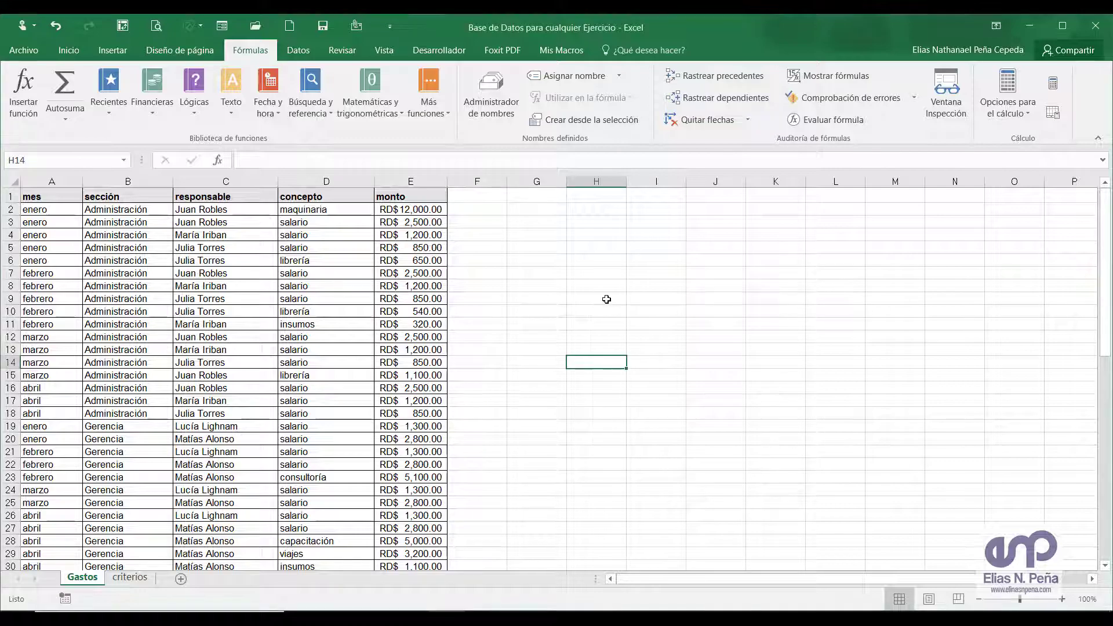
{"action": "left_click", "coordinate": [605, 298]}
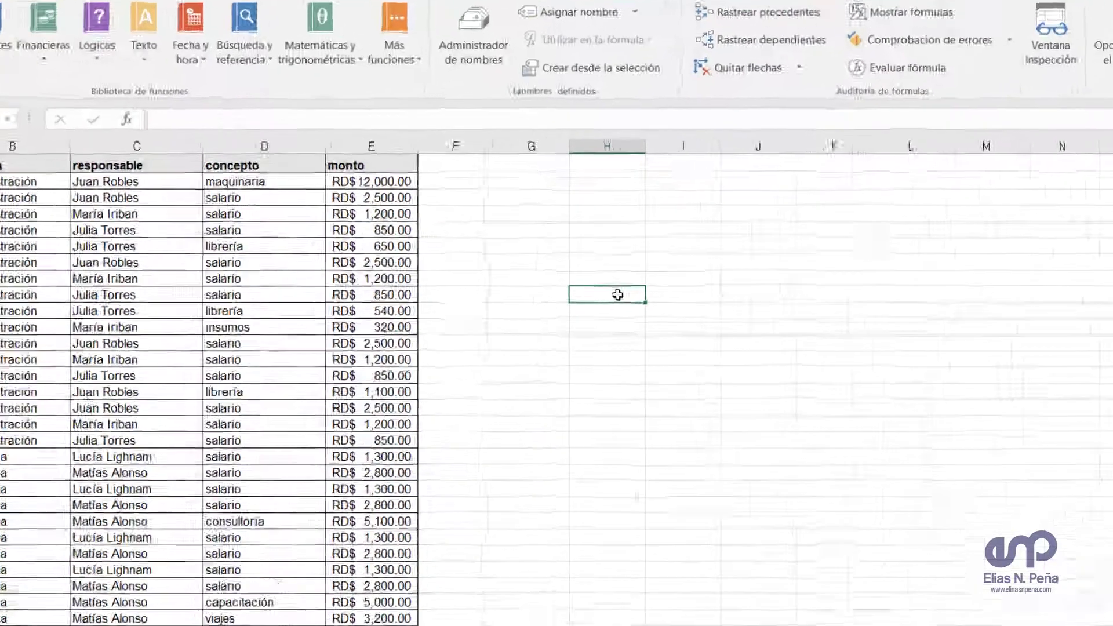
{"action": "type", "text": "=bd"}
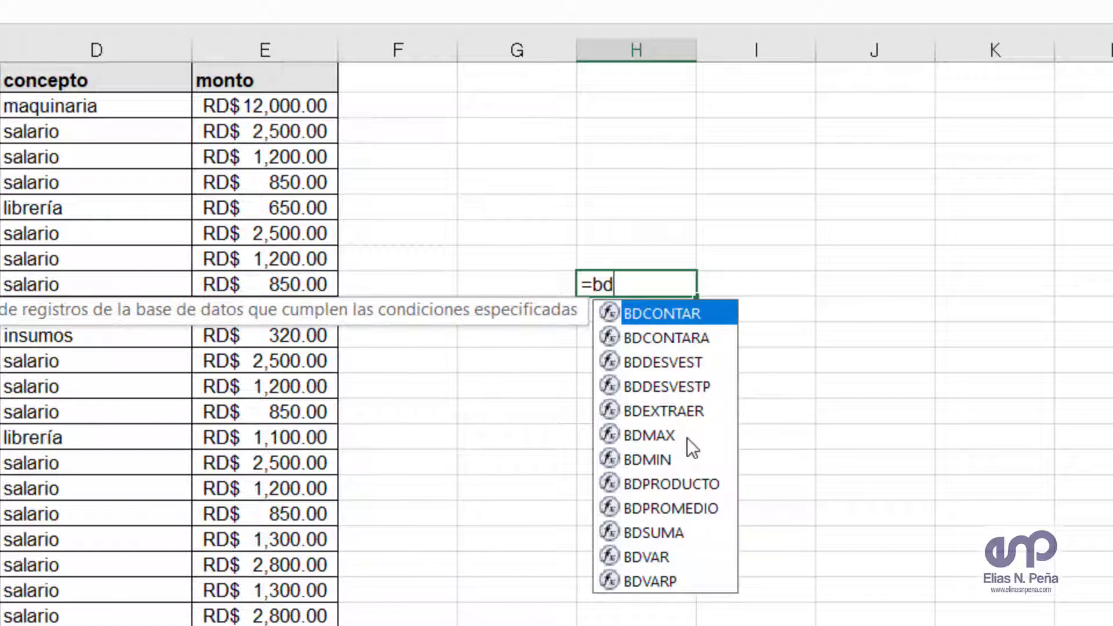
{"action": "double_click", "coordinate": [634, 531]}
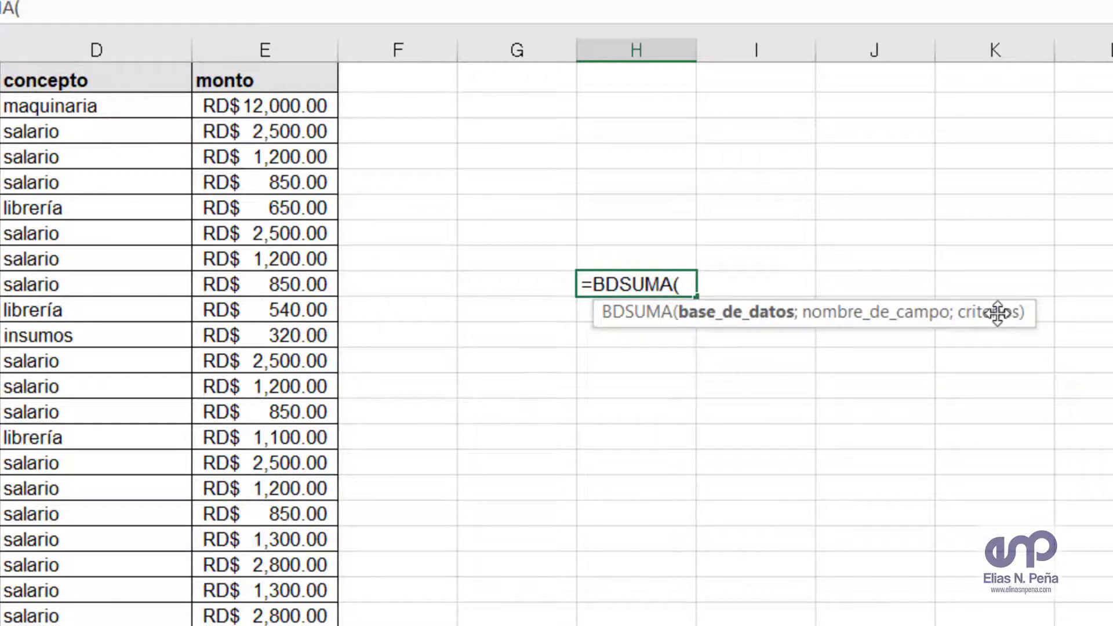
{"action": "key", "text": "Escape"}
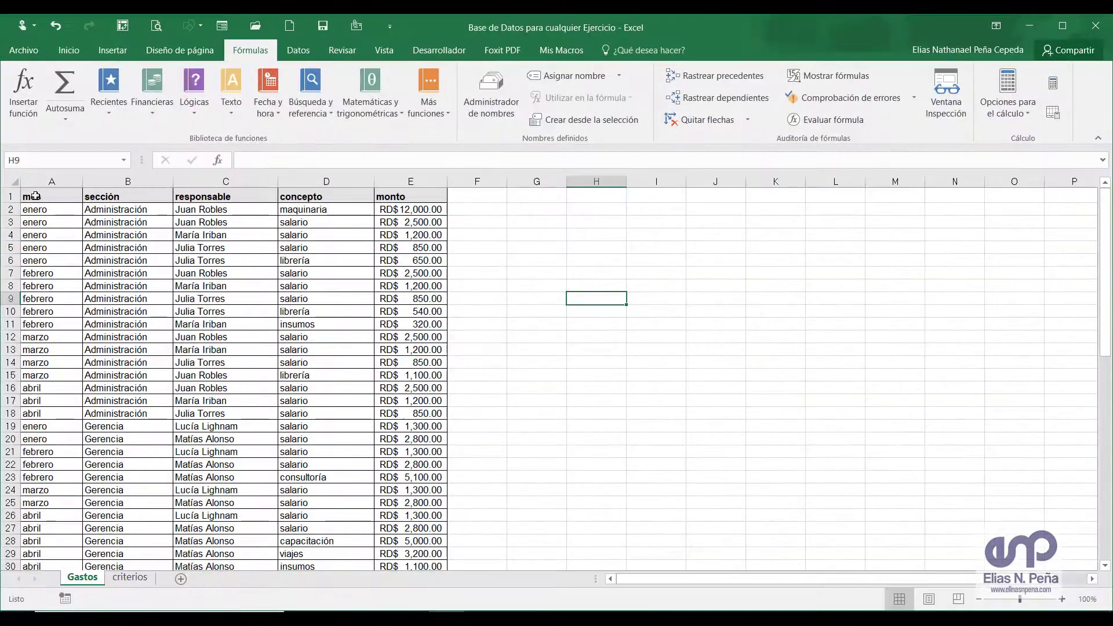
Step: Compare the header row of the Gastos sheet with the headers and empty criteria row on the criterios sheet
{"action": "left_click", "coordinate": [10, 196]}
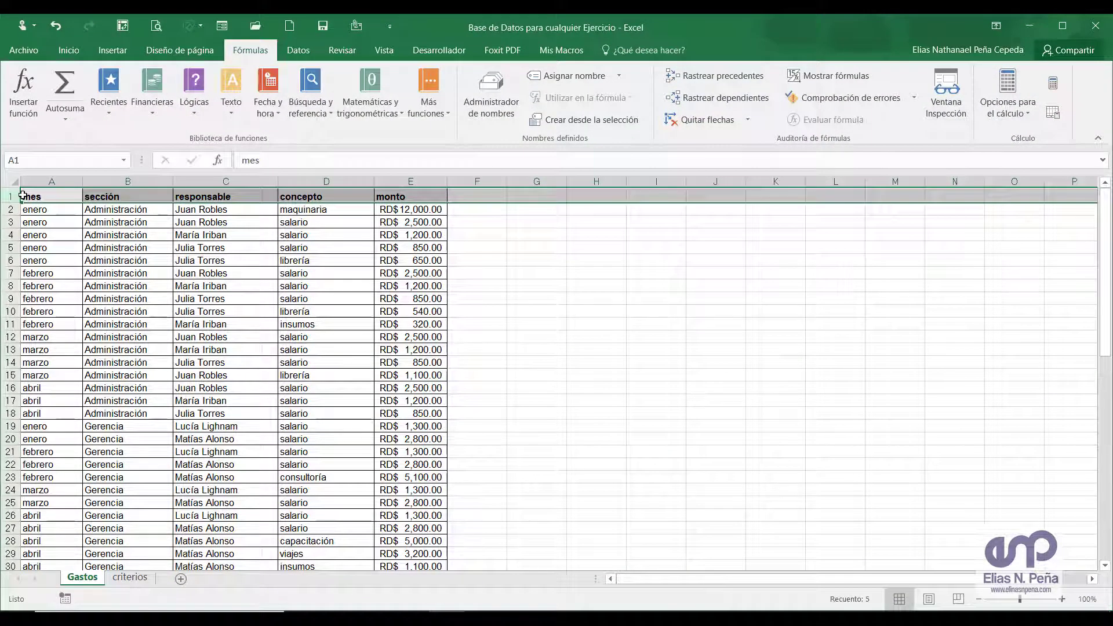
{"action": "left_click", "coordinate": [542, 374]}
{"action": "left_click_drag", "start_coordinate": [690, 197], "coordinate": [966, 198]}
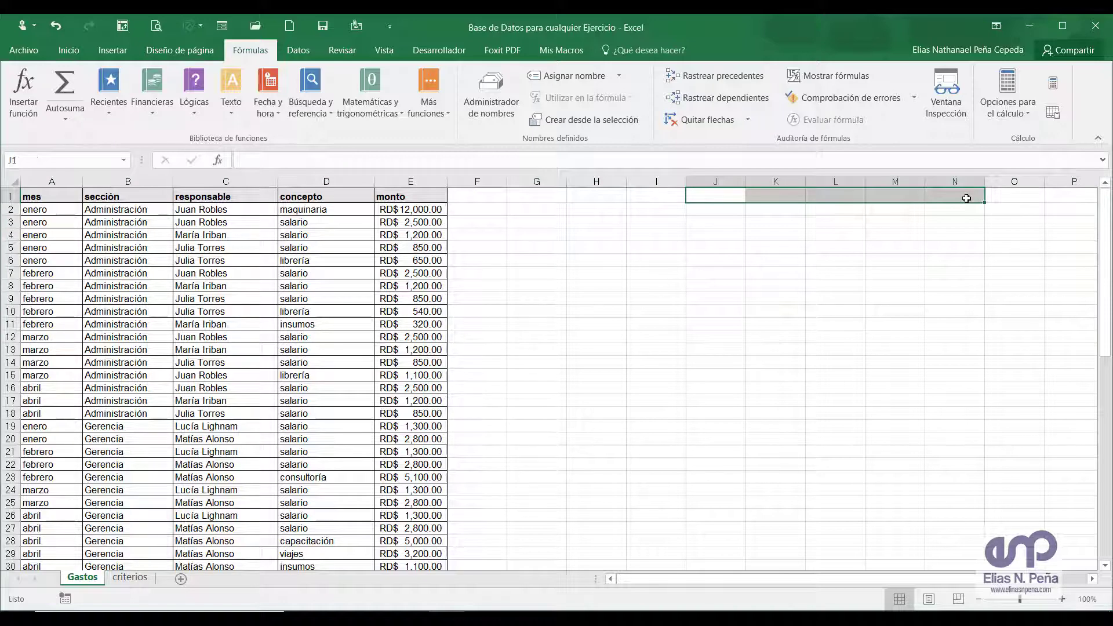
{"action": "left_click", "coordinate": [132, 580]}
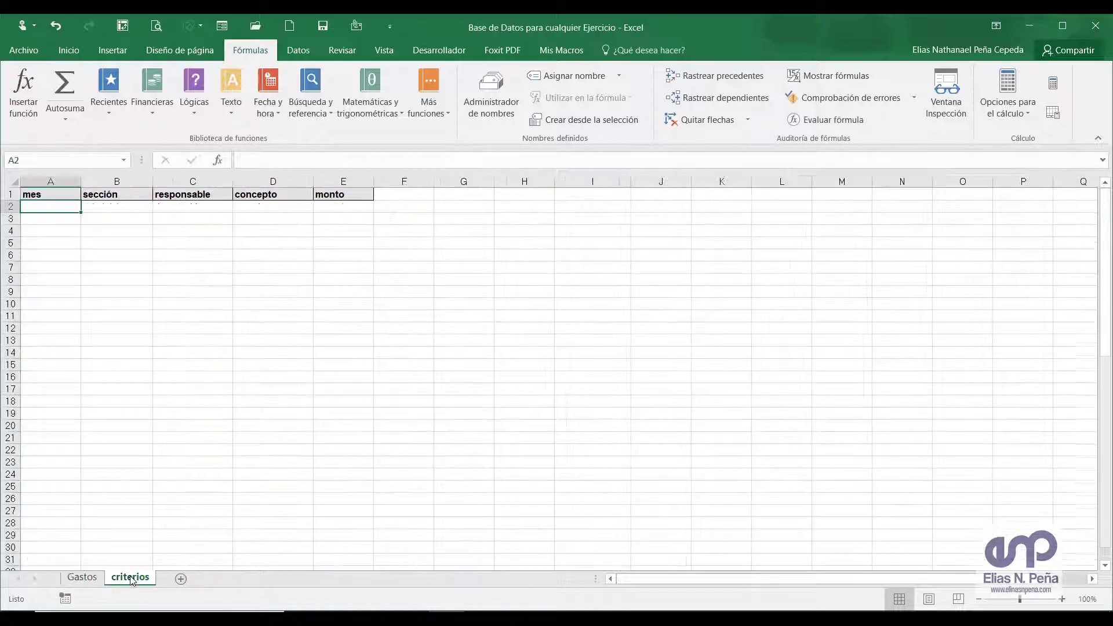
{"action": "left_click", "coordinate": [116, 230]}
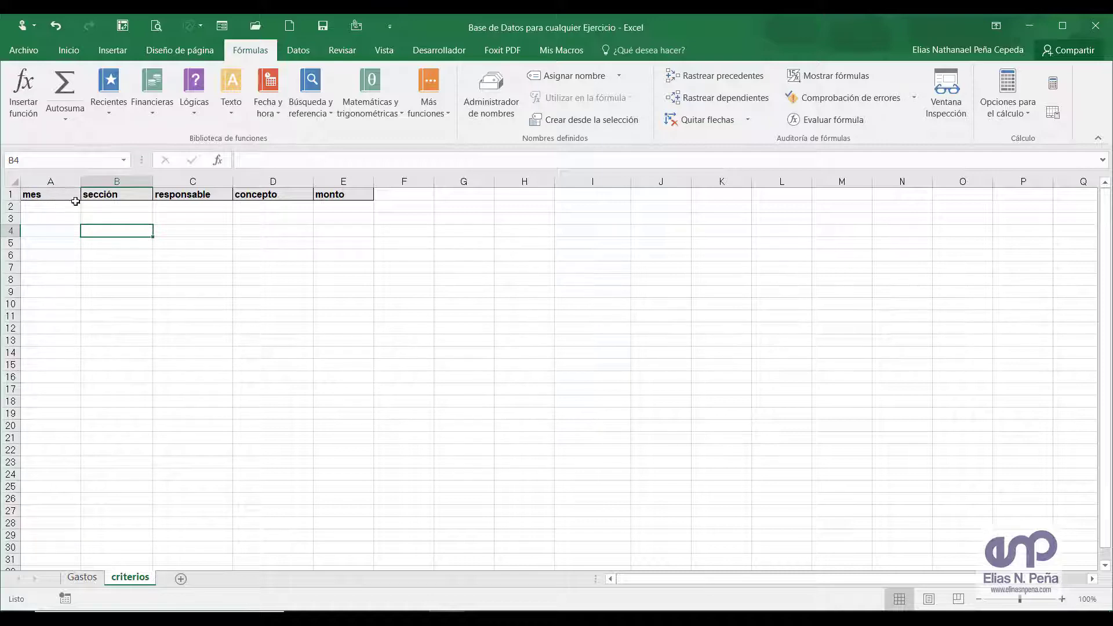
{"action": "left_click", "coordinate": [83, 578]}
{"action": "left_click", "coordinate": [588, 235]}
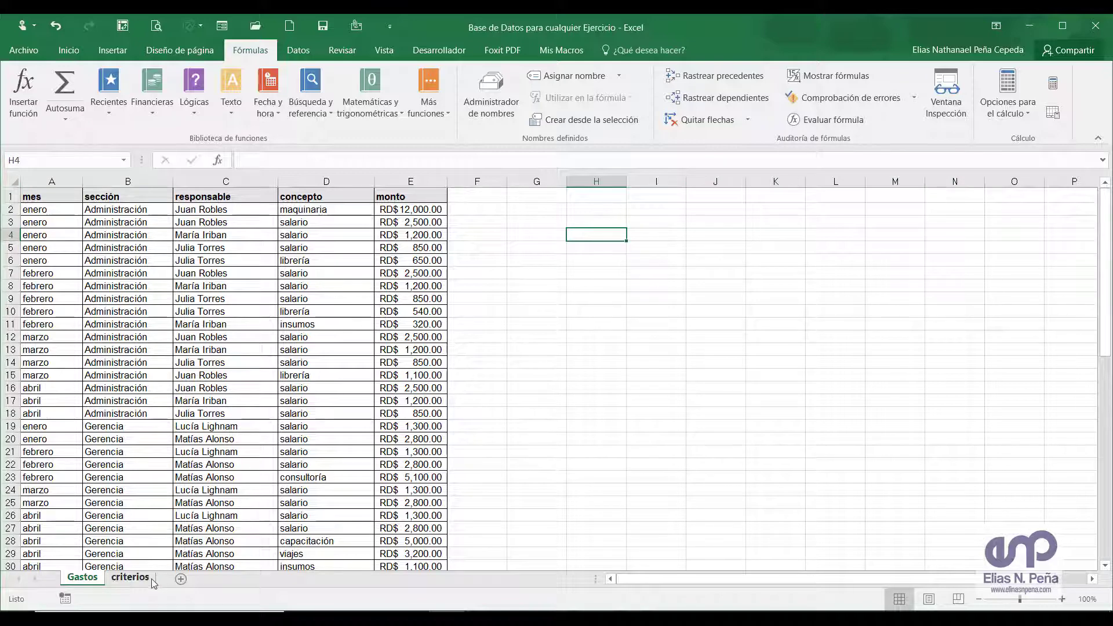
Step: Select the whole expense table on the Gastos sheet, headers included from A1, and name the range tabla
{"action": "left_click", "coordinate": [51, 209]}
{"action": "left_click", "coordinate": [49, 196]}
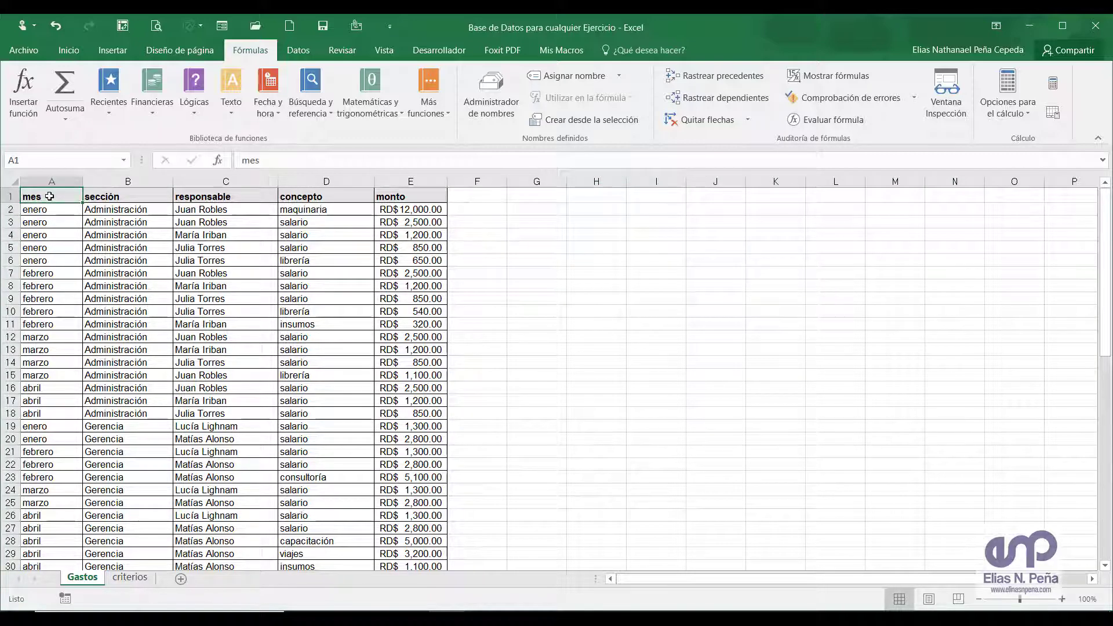
{"action": "key", "text": "ctrl+shift+Right"}
{"action": "key", "text": "ctrl+shift+Down"}
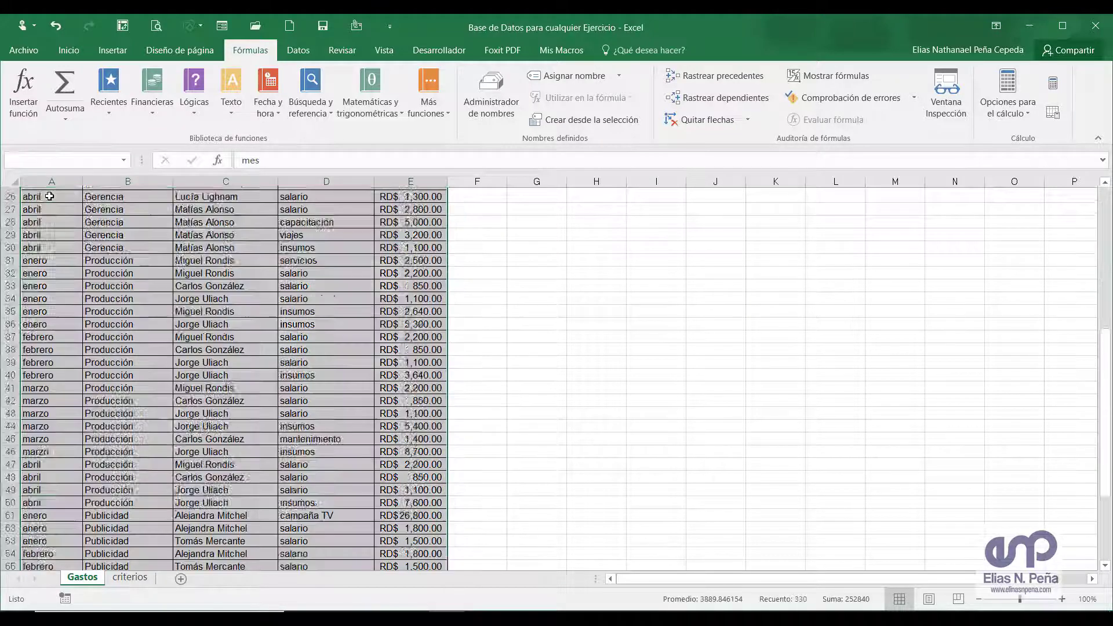
{"action": "left_click", "coordinate": [32, 160]}
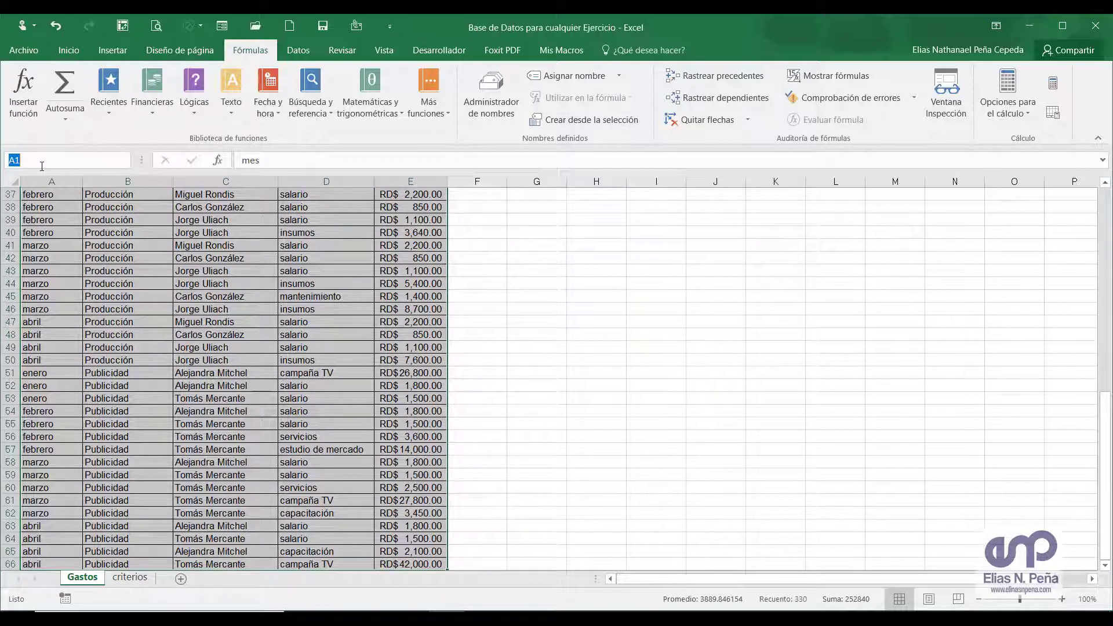
{"action": "type", "text": "tB"}
{"action": "key", "text": "BackSpace"}
{"action": "key", "text": "BackSpace"}
{"action": "type", "text": "tabla"}
{"action": "key", "text": "Return"}
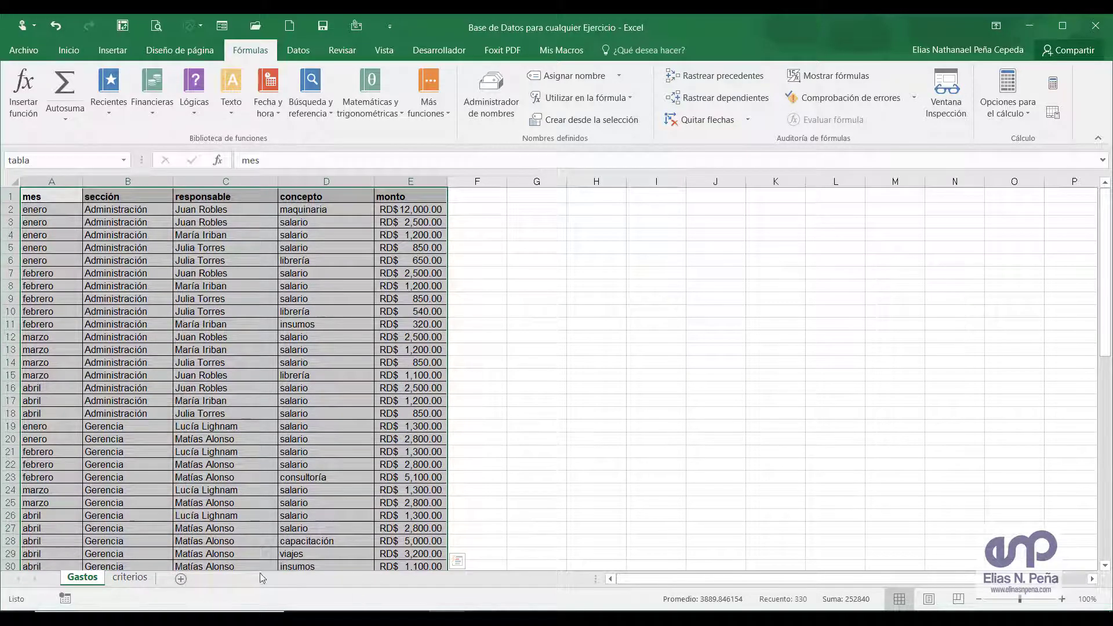
Step: Start a BDSUMA formula in cell H3 of the criterios sheet with tabla as the database argument
{"action": "left_click", "coordinate": [130, 578]}
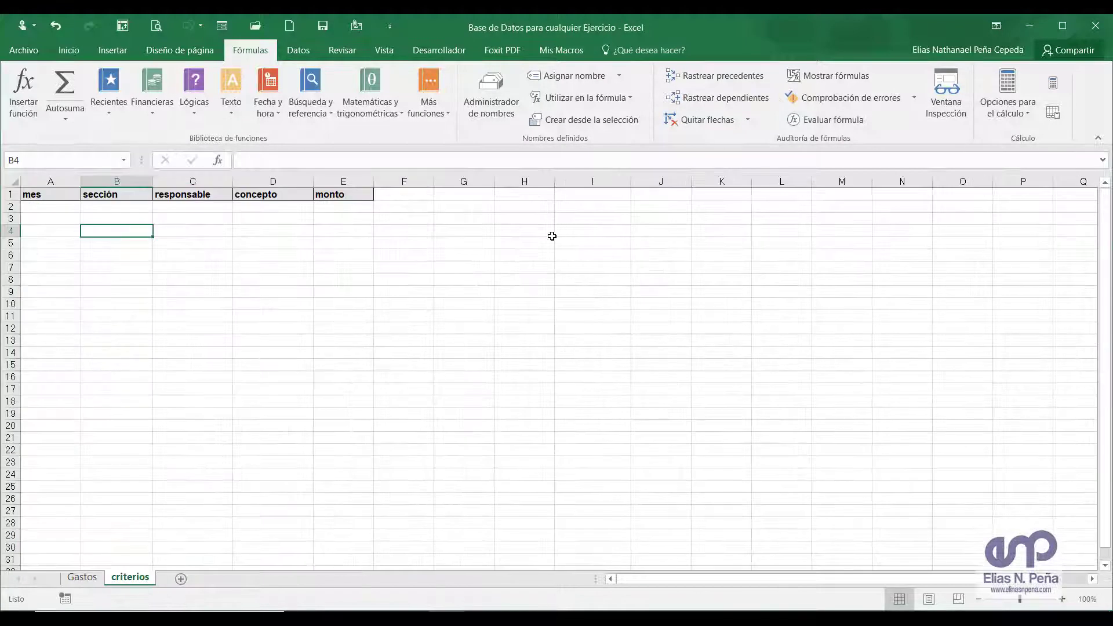
{"action": "left_click", "coordinate": [540, 217]}
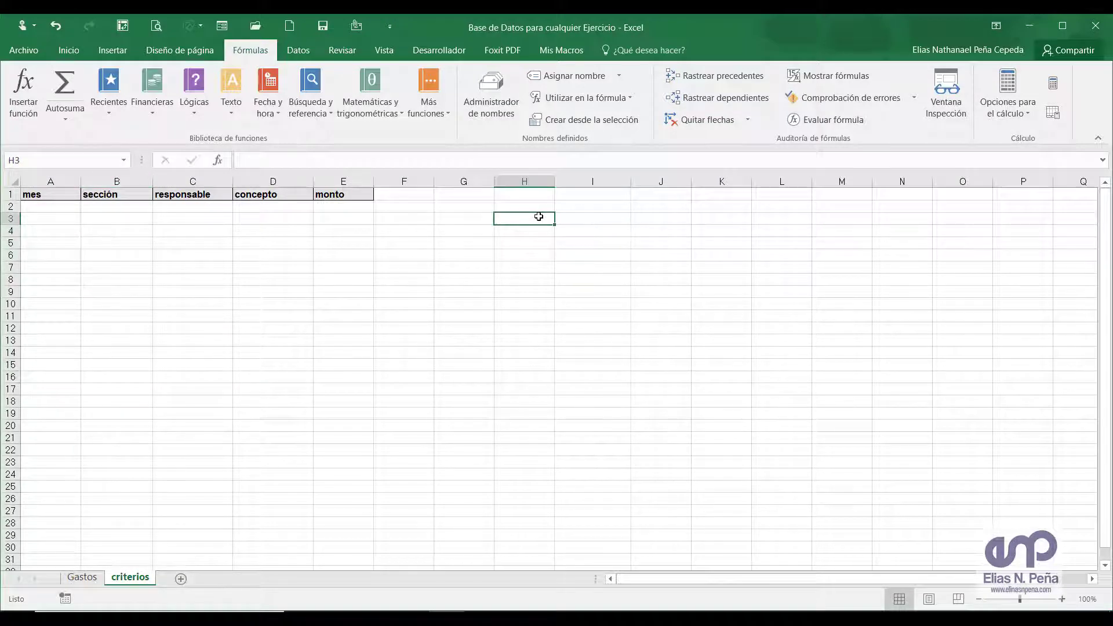
{"action": "type", "text": "=bds"}
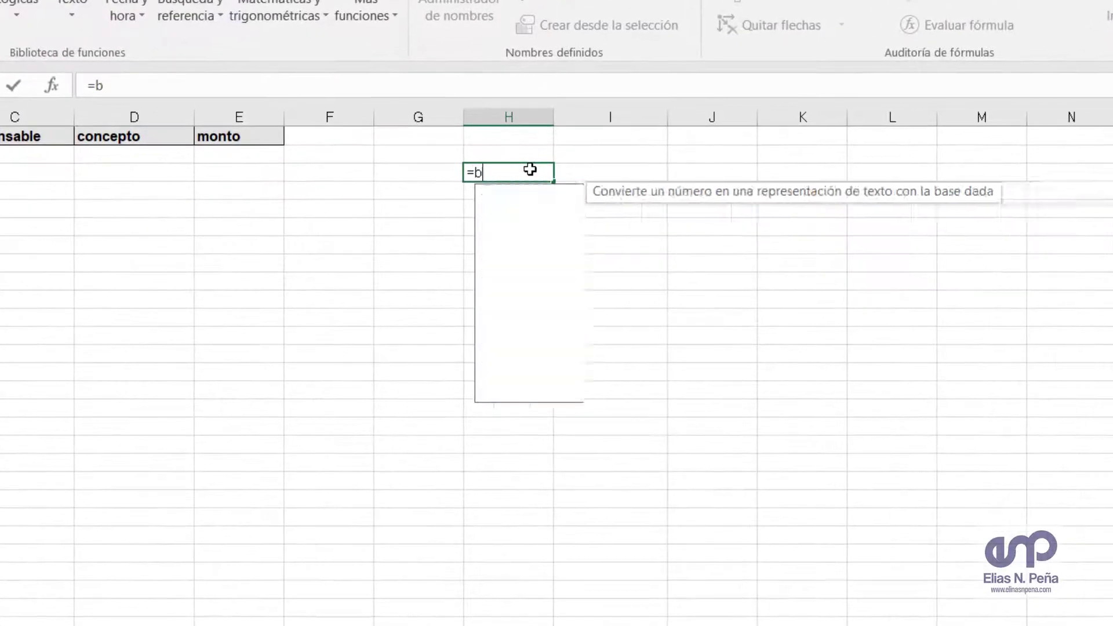
{"action": "double_click", "coordinate": [487, 194]}
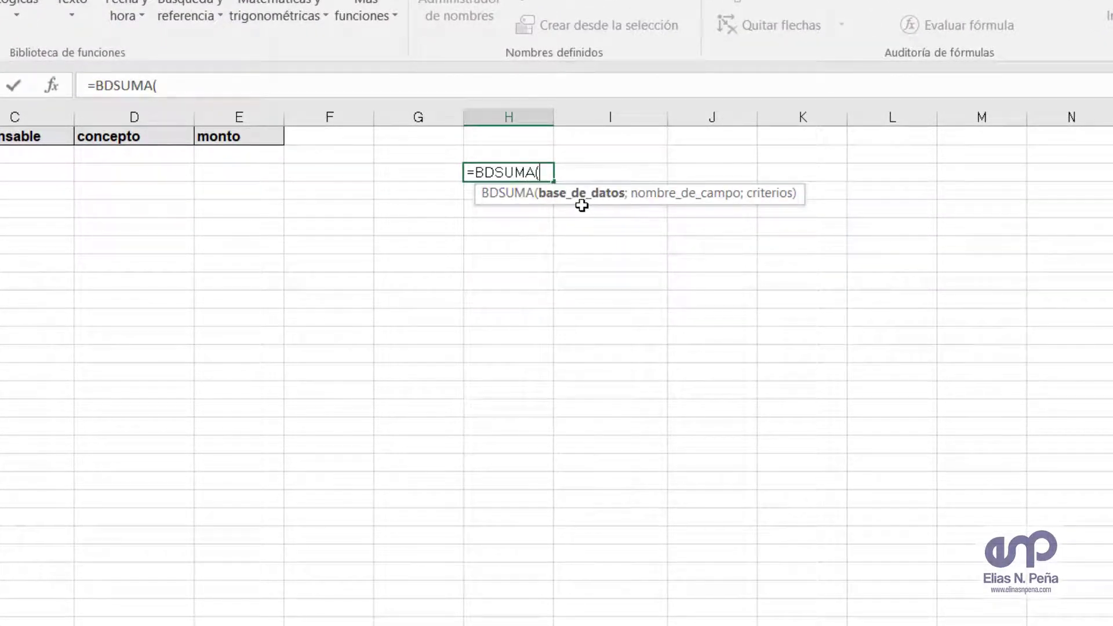
{"action": "type", "text": "tabla"}
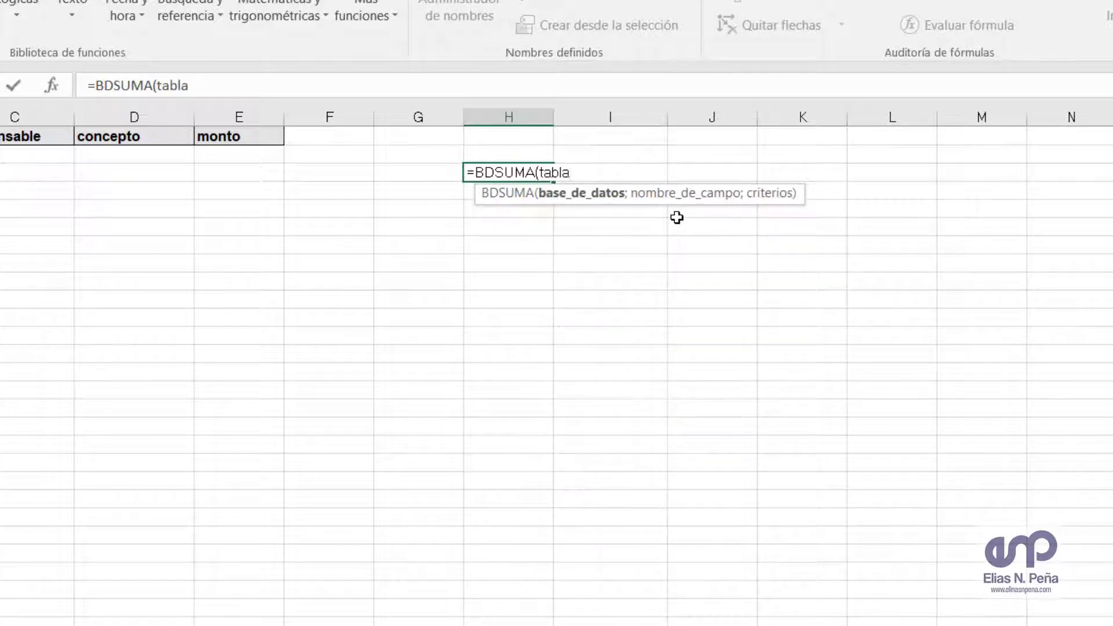
{"action": "type", "text": ";"}
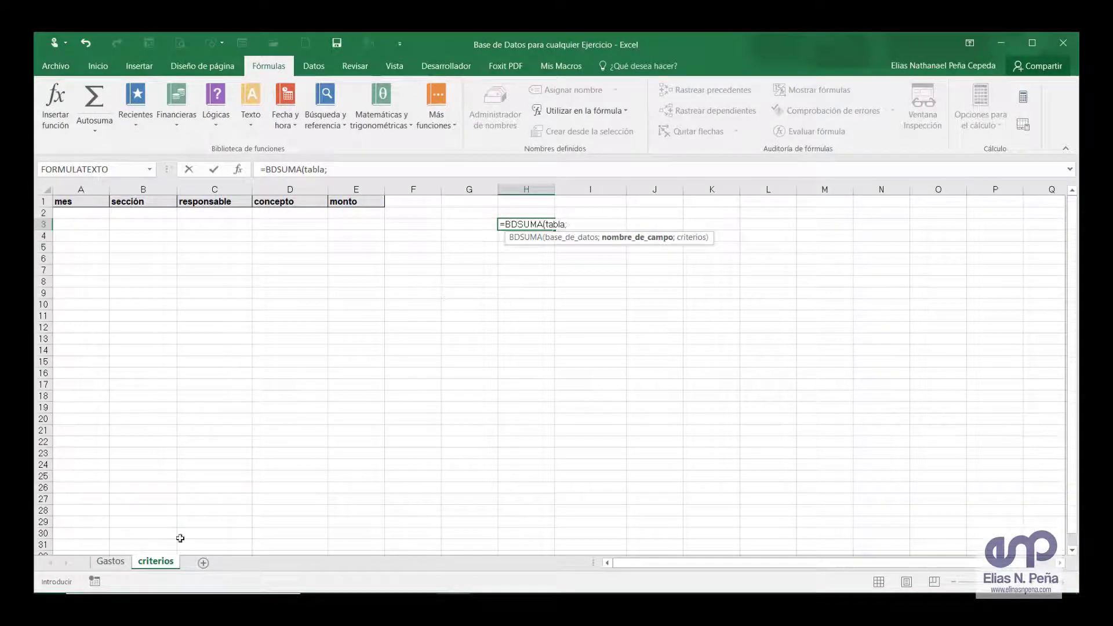
Step: Complete the BDSUMA formula with the monto header Gastos!E1 as the field and criterios!A1:E2 as the criteria range
{"action": "left_click", "coordinate": [116, 562]}
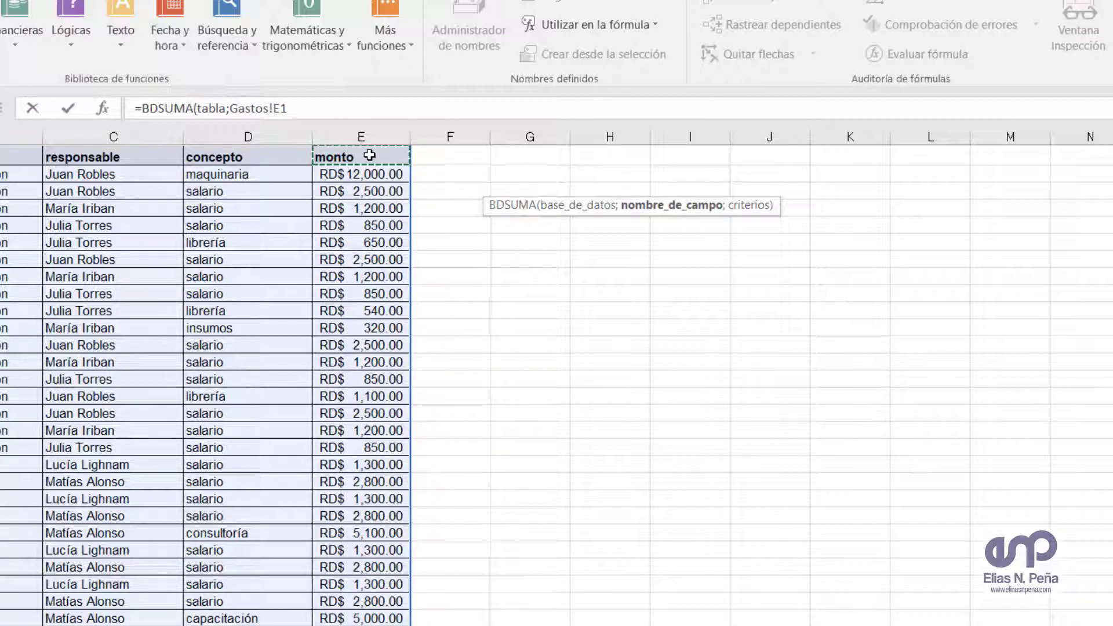
{"action": "type", "text": ";"}
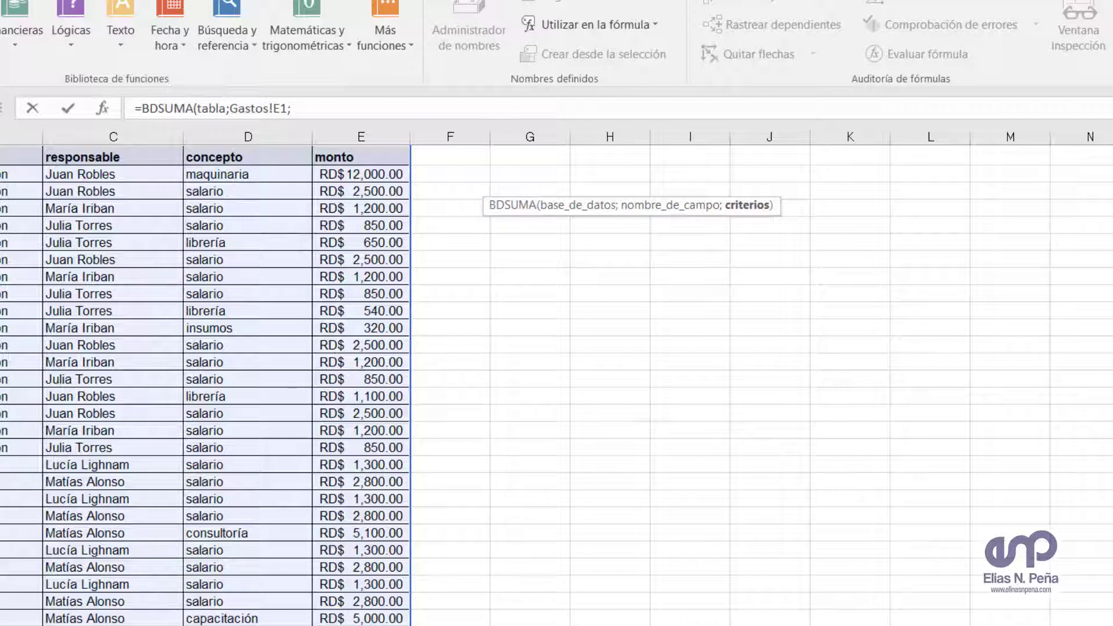
{"action": "left_click", "coordinate": [0, 625]}
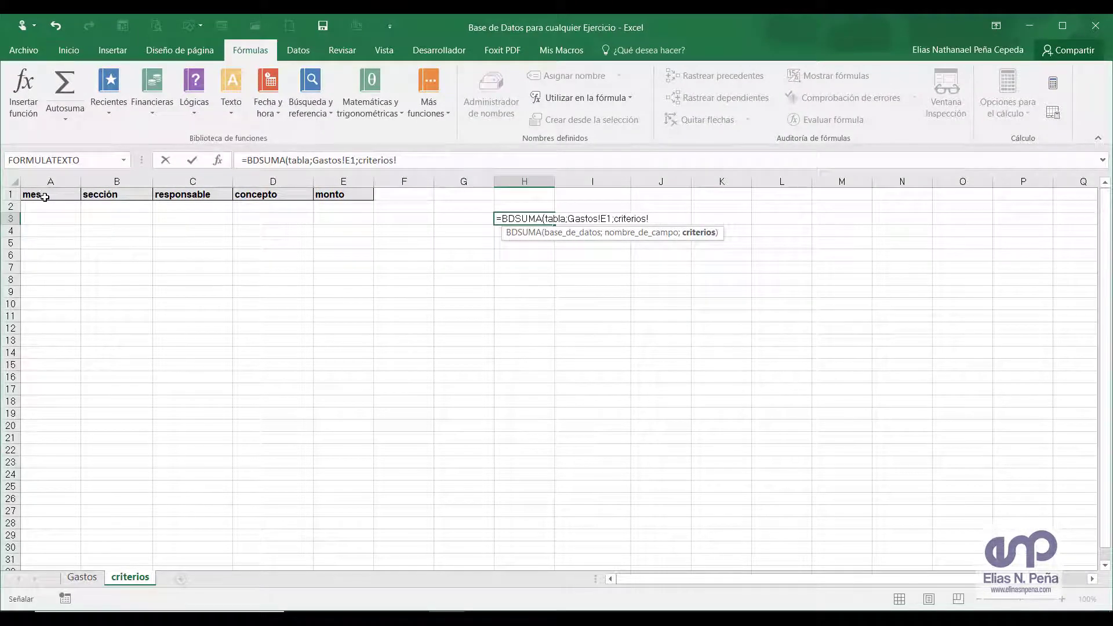
{"action": "left_click_drag", "start_coordinate": [45, 197], "coordinate": [321, 212]}
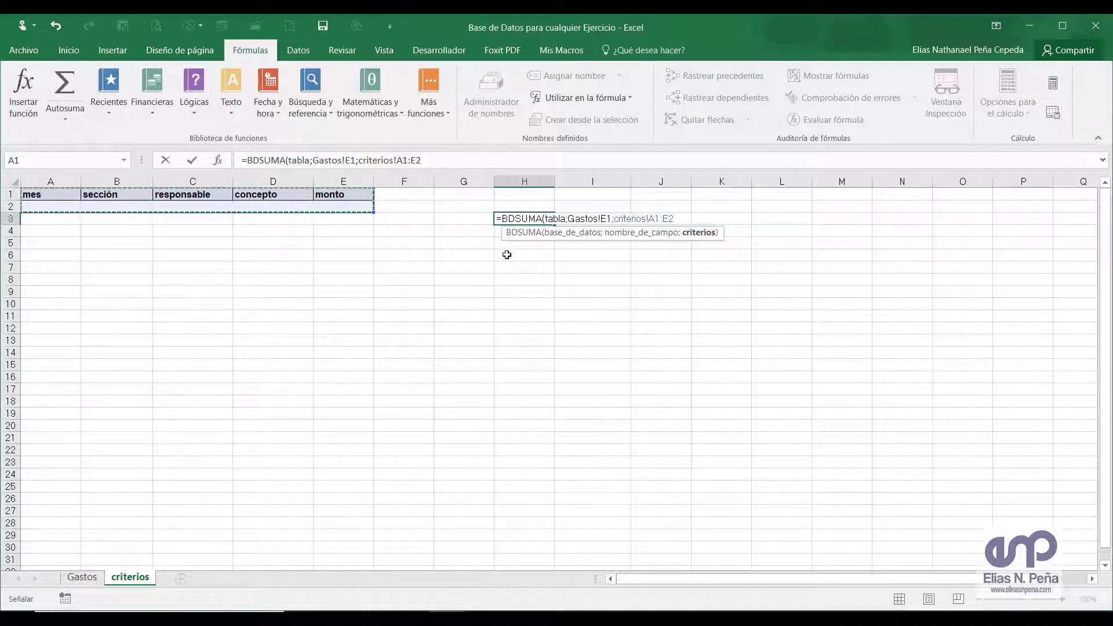
{"action": "type", "text": ")"}
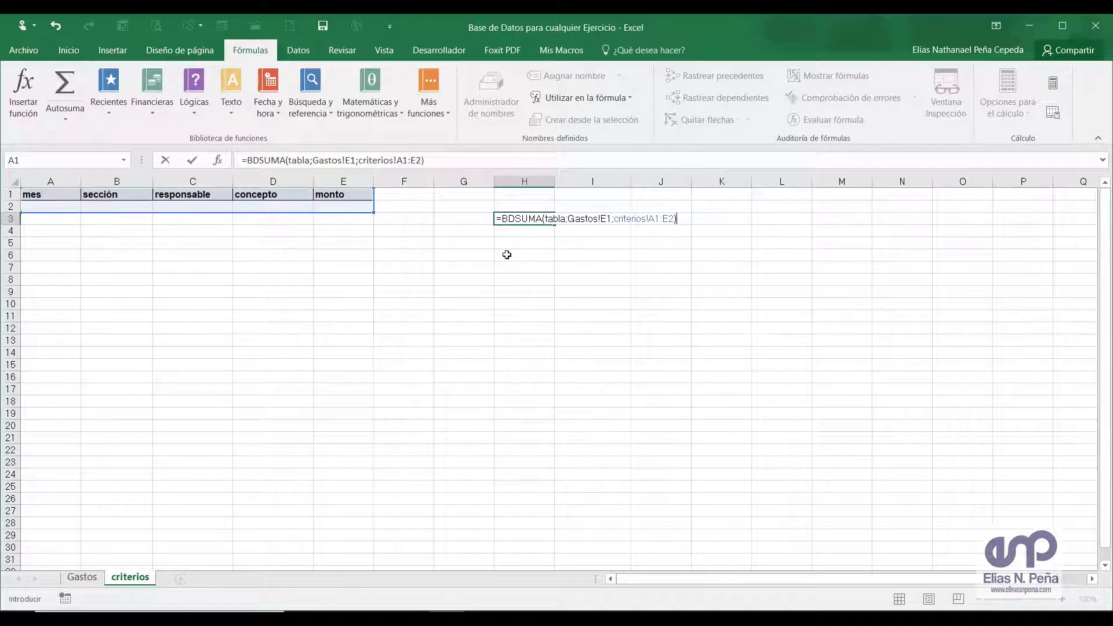
{"action": "key", "text": "Return"}
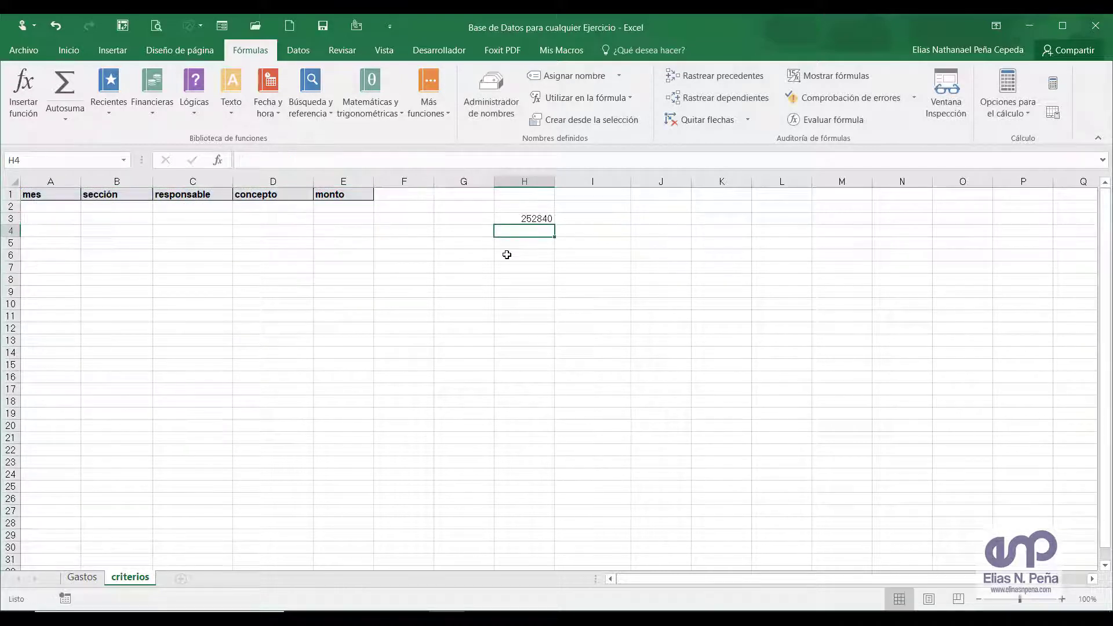
Step: Examine the BDSUMA result in H3 against the empty criteria cells under mes, sección and responsable
{"action": "left_click", "coordinate": [524, 221]}
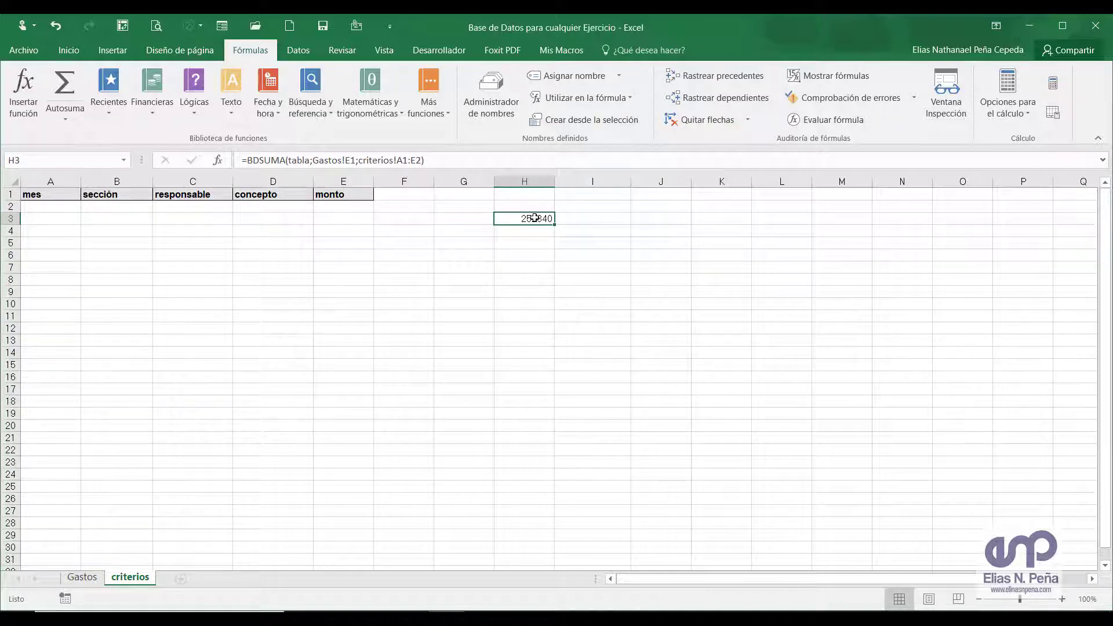
{"action": "left_click", "coordinate": [46, 200]}
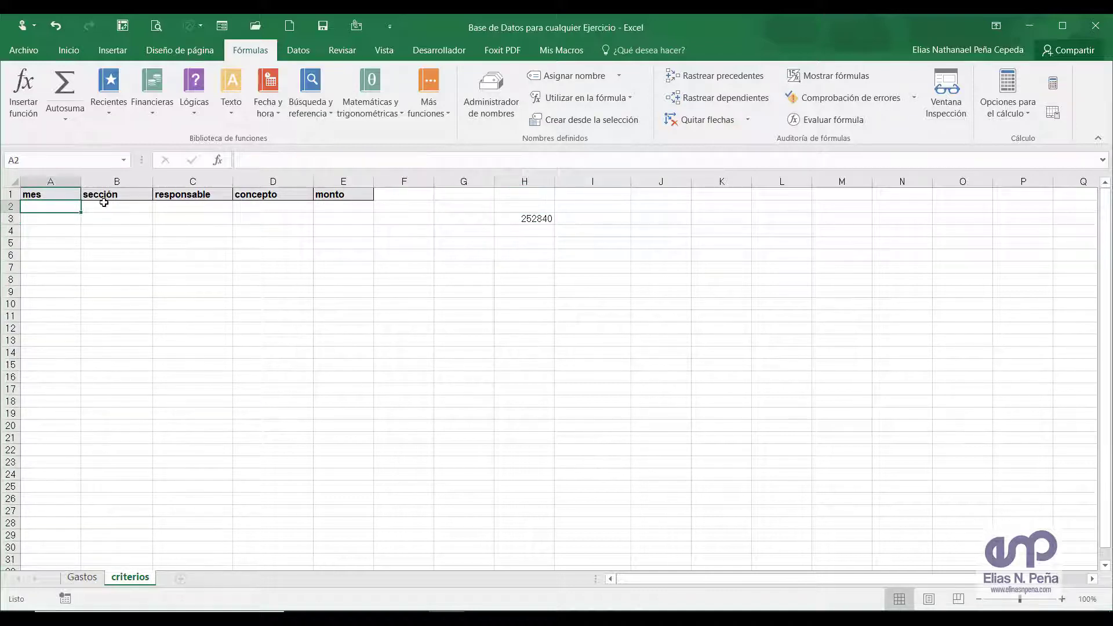
{"action": "left_click", "coordinate": [103, 200]}
{"action": "left_click", "coordinate": [173, 198]}
{"action": "left_click", "coordinate": [87, 208]}
{"action": "left_click", "coordinate": [76, 207]}
{"action": "left_click", "coordinate": [164, 203]}
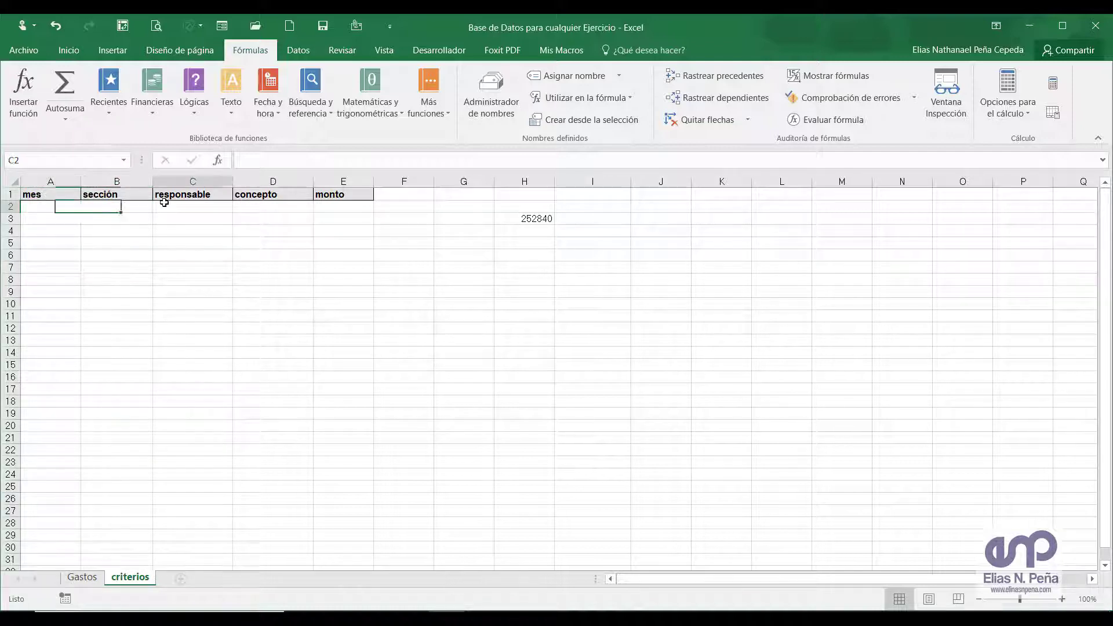
{"action": "left_click", "coordinate": [516, 219]}
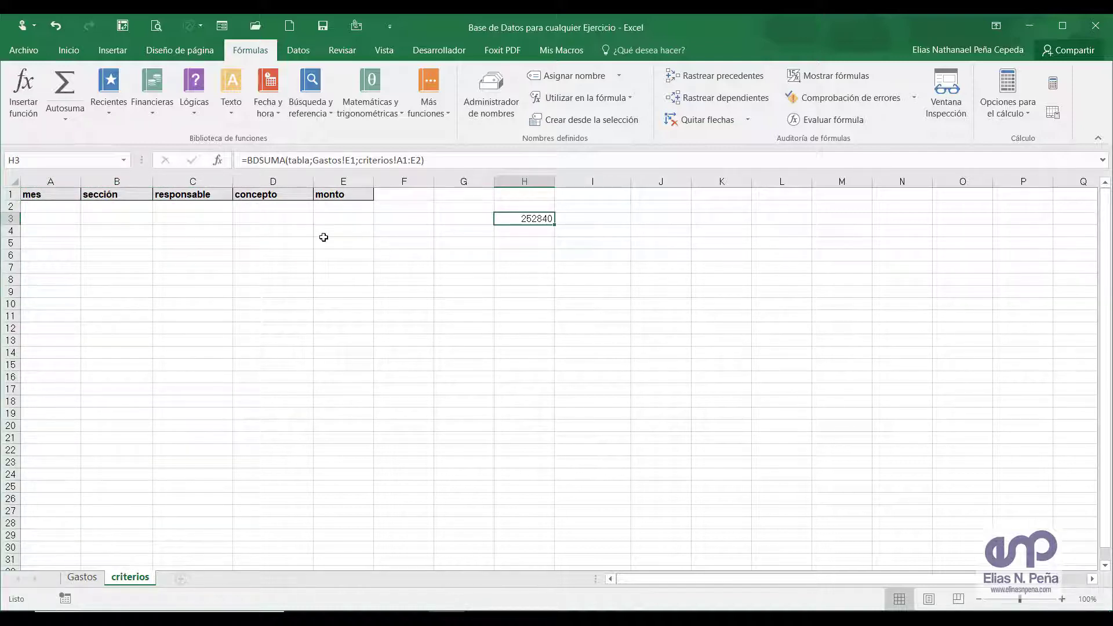
{"action": "left_click", "coordinate": [354, 242]}
Step: Format the BDSUMA result in cell H3 with the RD$ accounting number format
{"action": "left_click", "coordinate": [534, 223]}
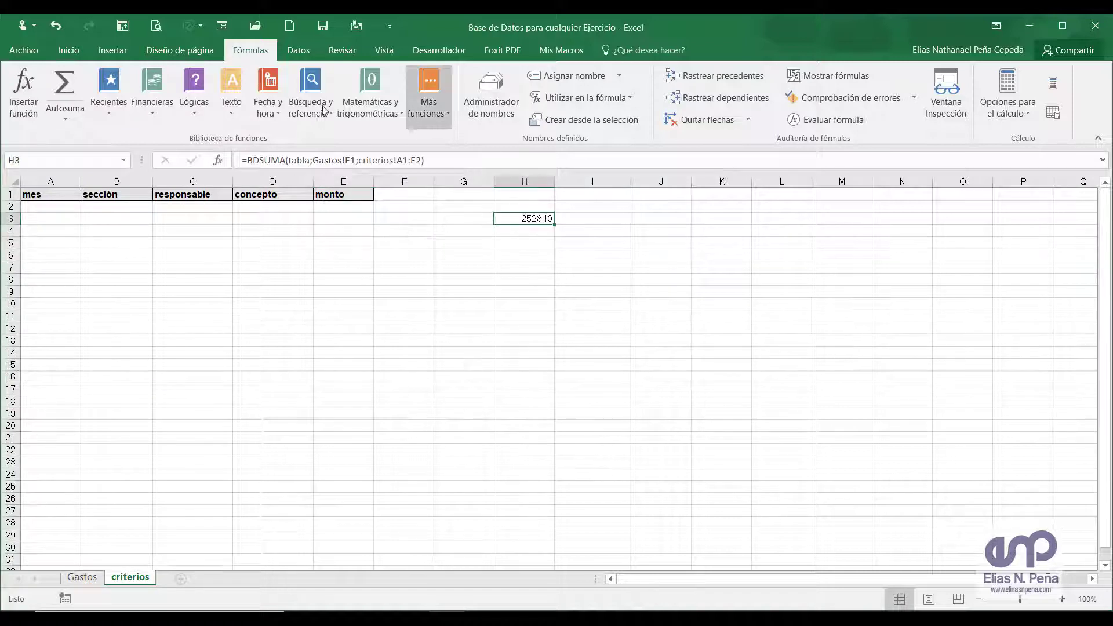
{"action": "left_click", "coordinate": [71, 52]}
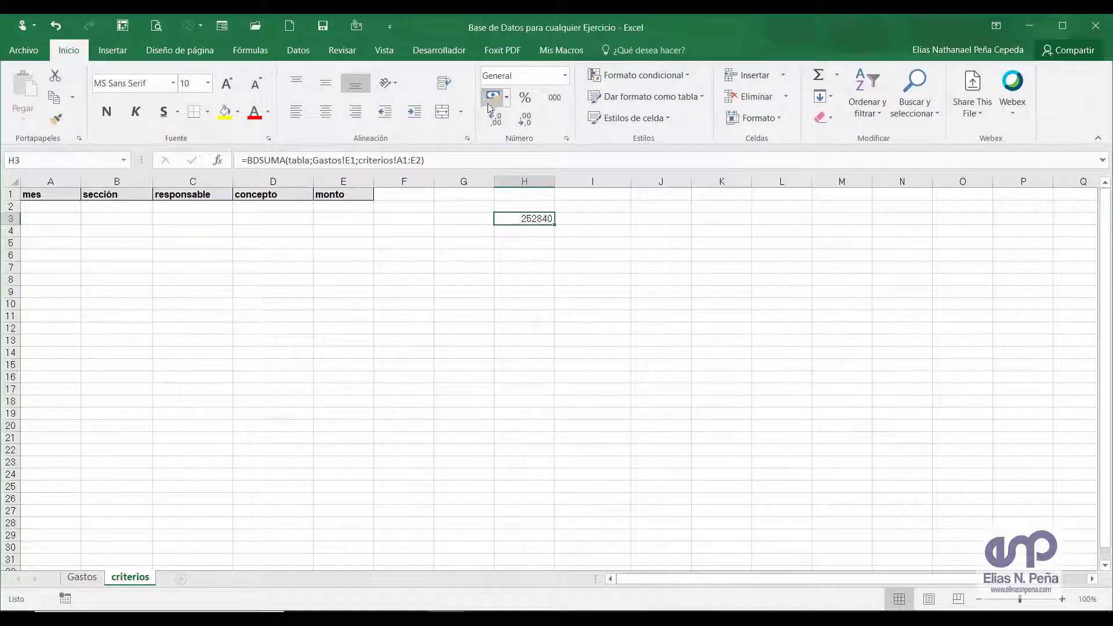
{"action": "left_click", "coordinate": [492, 97]}
{"action": "left_click", "coordinate": [508, 277]}
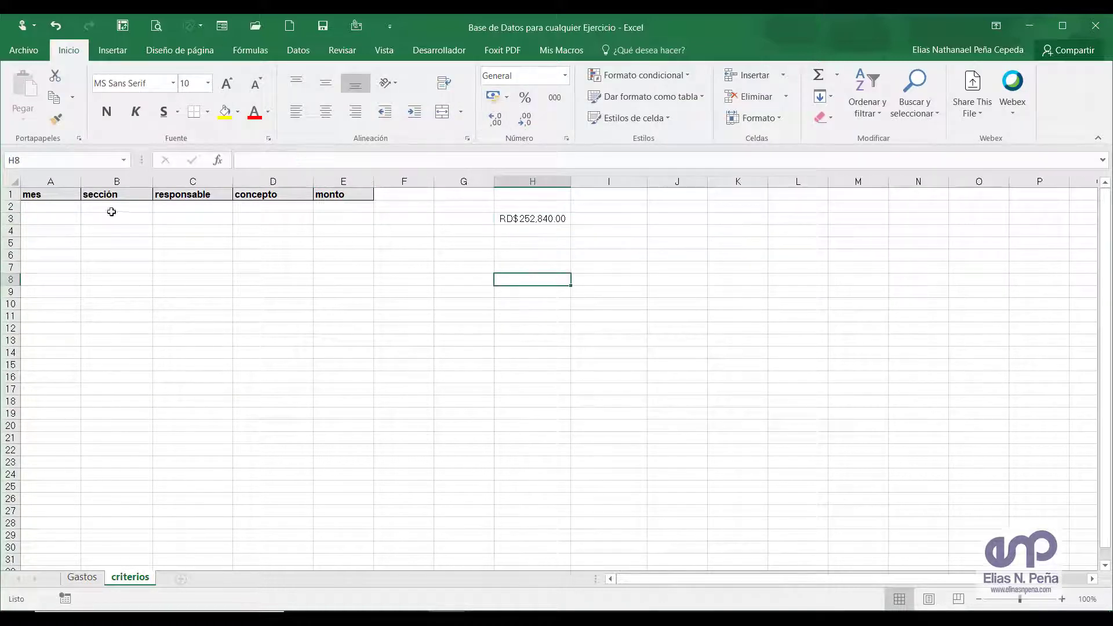
Step: Enter marzo as the mes criterion in cell A2 of the criterios sheet
{"action": "left_click", "coordinate": [35, 206]}
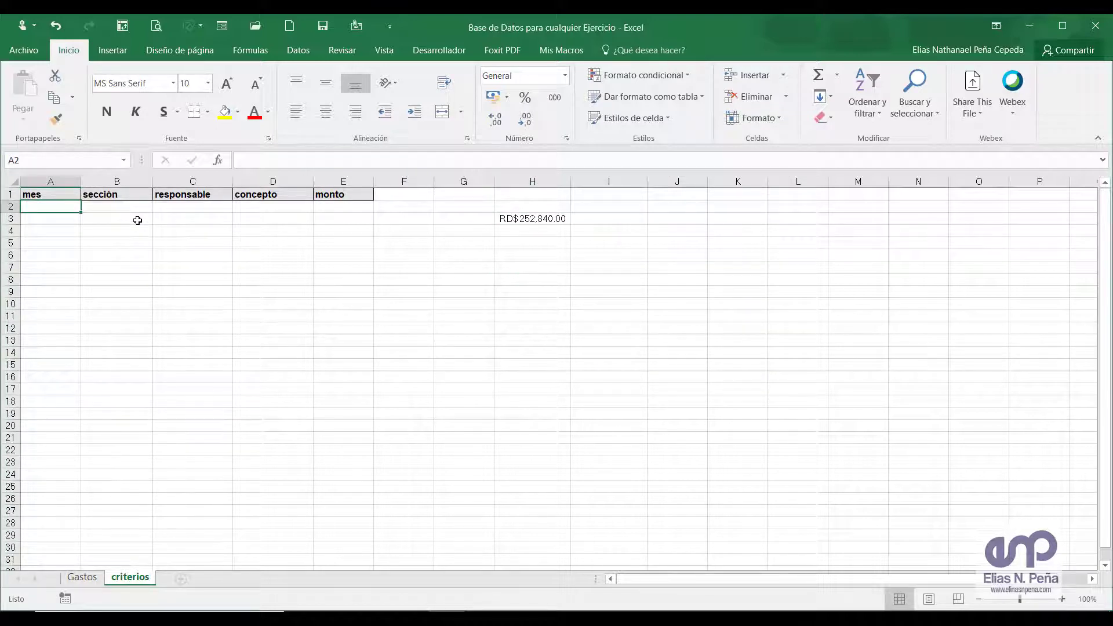
{"action": "type", "text": "marzo"}
{"action": "key", "text": "Return"}
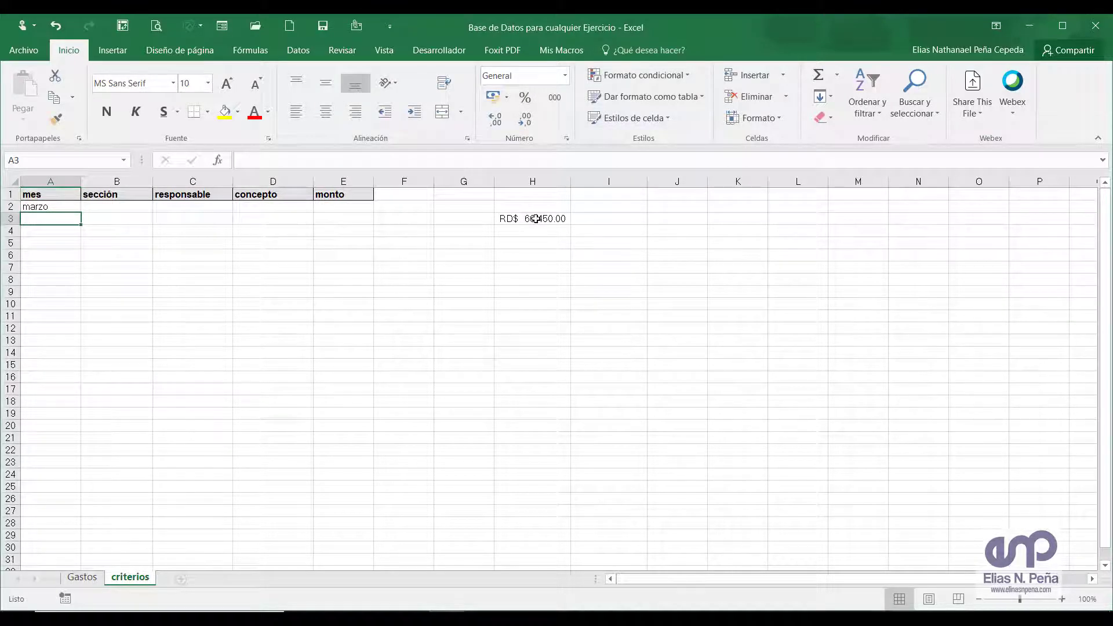
{"action": "left_click", "coordinate": [57, 207]}
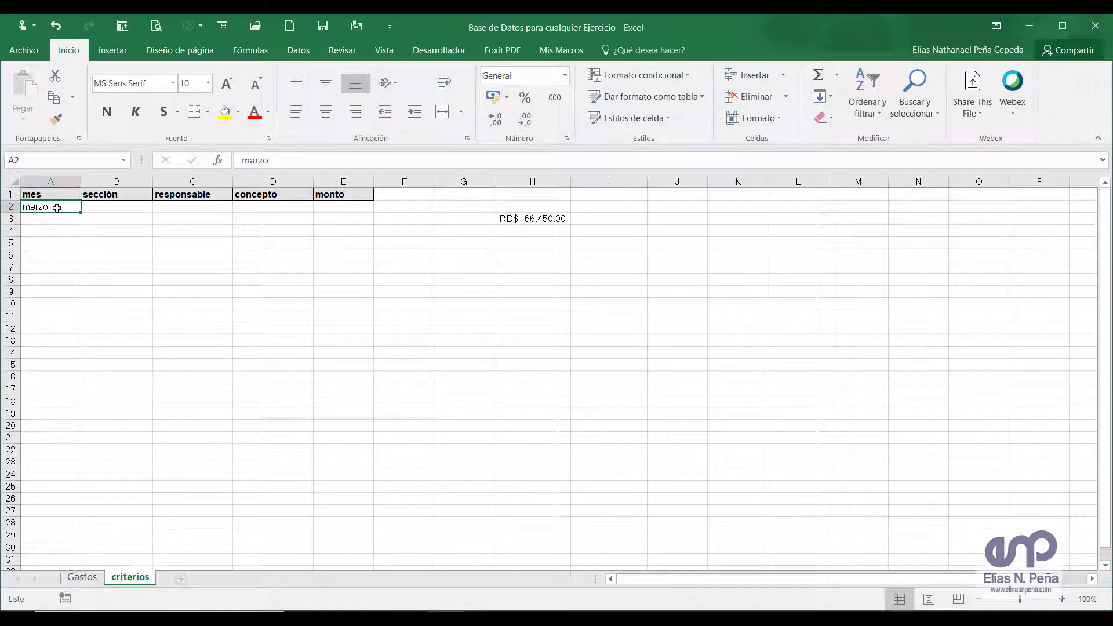
Step: Set the criteria in row 2 of the criterios sheet to enero for mes and administracion for sección
{"action": "type", "text": "enero"}
{"action": "key", "text": "Return"}
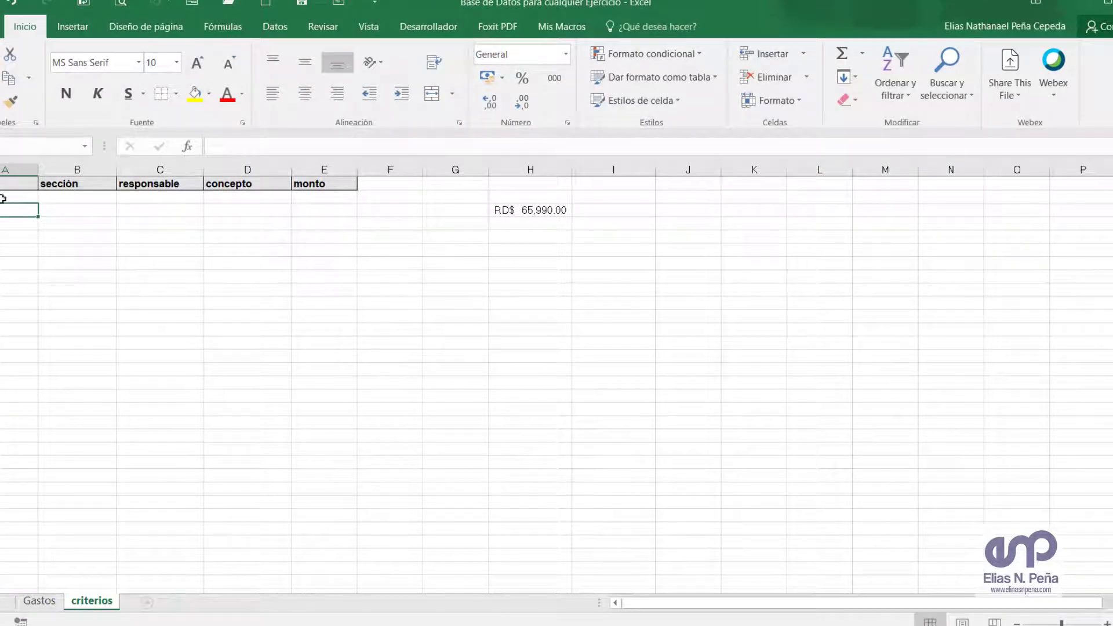
{"action": "left_click", "coordinate": [37, 600]}
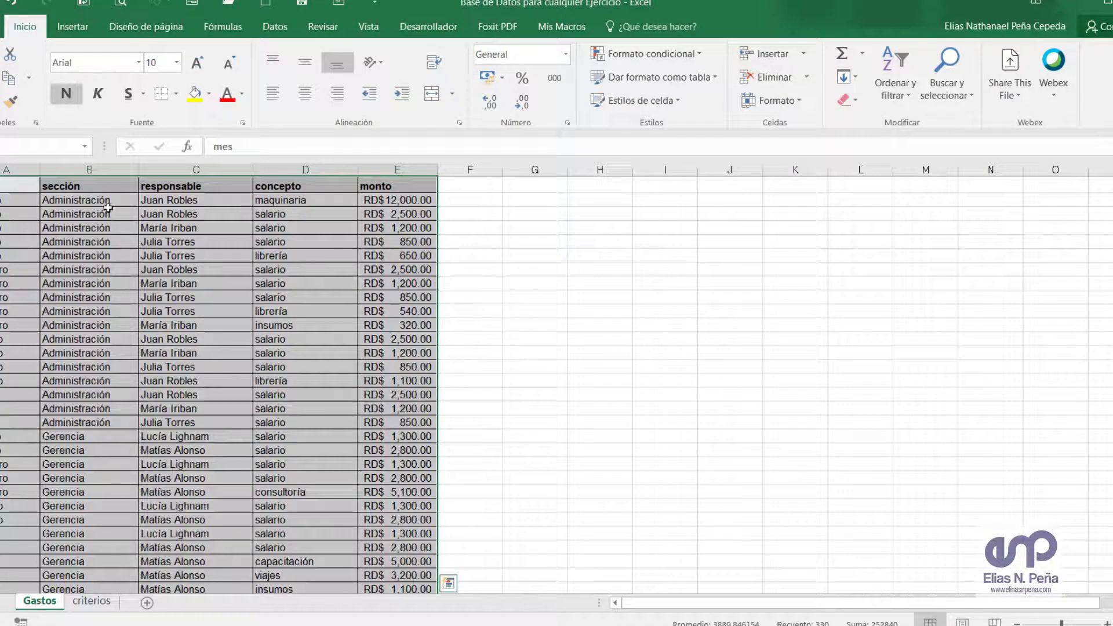
{"action": "left_click", "coordinate": [92, 600]}
{"action": "left_click", "coordinate": [96, 194]}
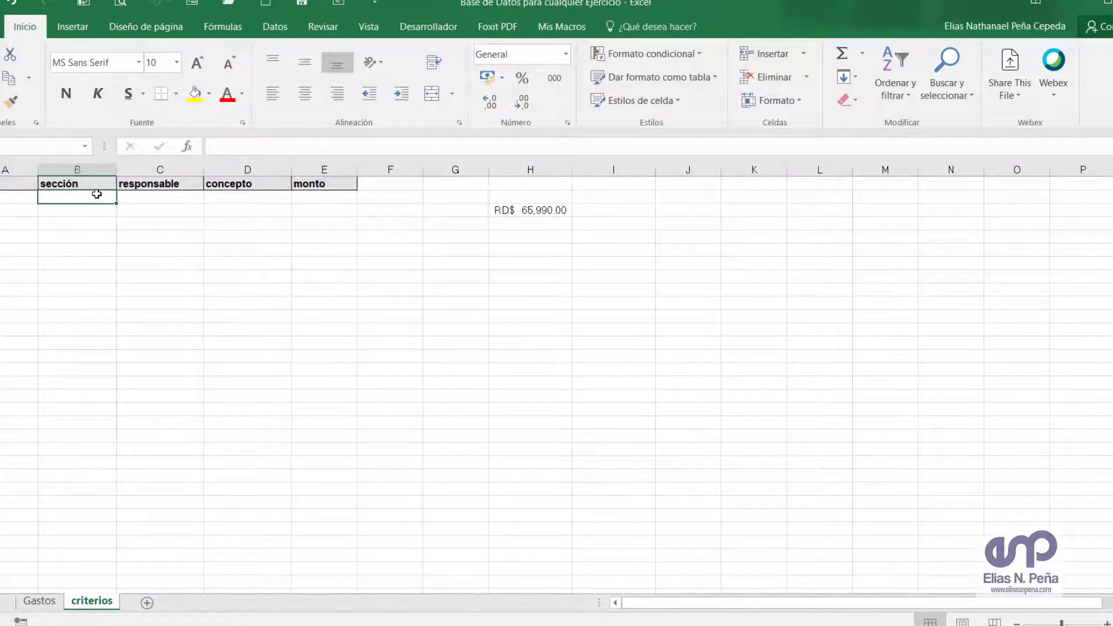
{"action": "type", "text": "administracio"}
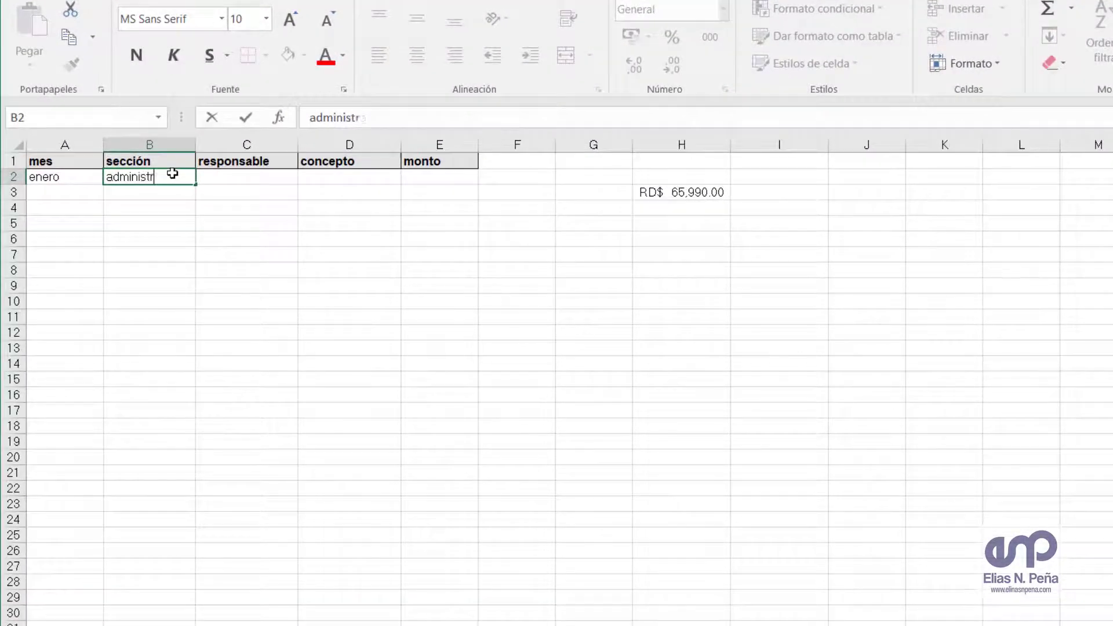
{"action": "type", "text": "n"}
{"action": "key", "text": "Return"}
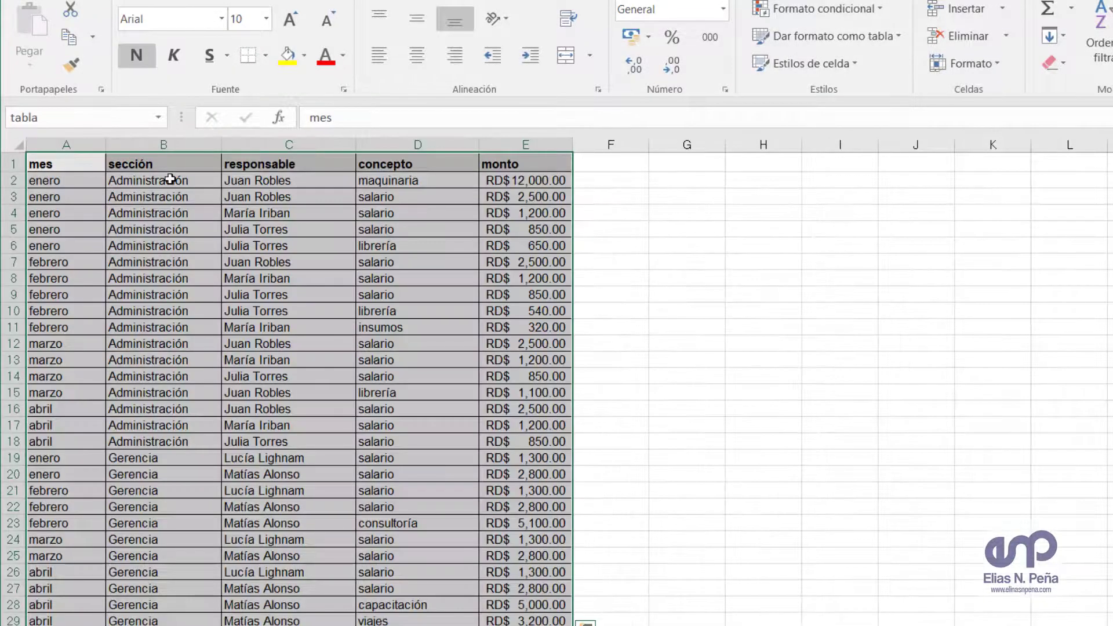
Step: Replace the accented-letter position in the sección criterion with a single-character wildcard so it reads administraci?n
{"action": "left_click", "coordinate": [170, 179]}
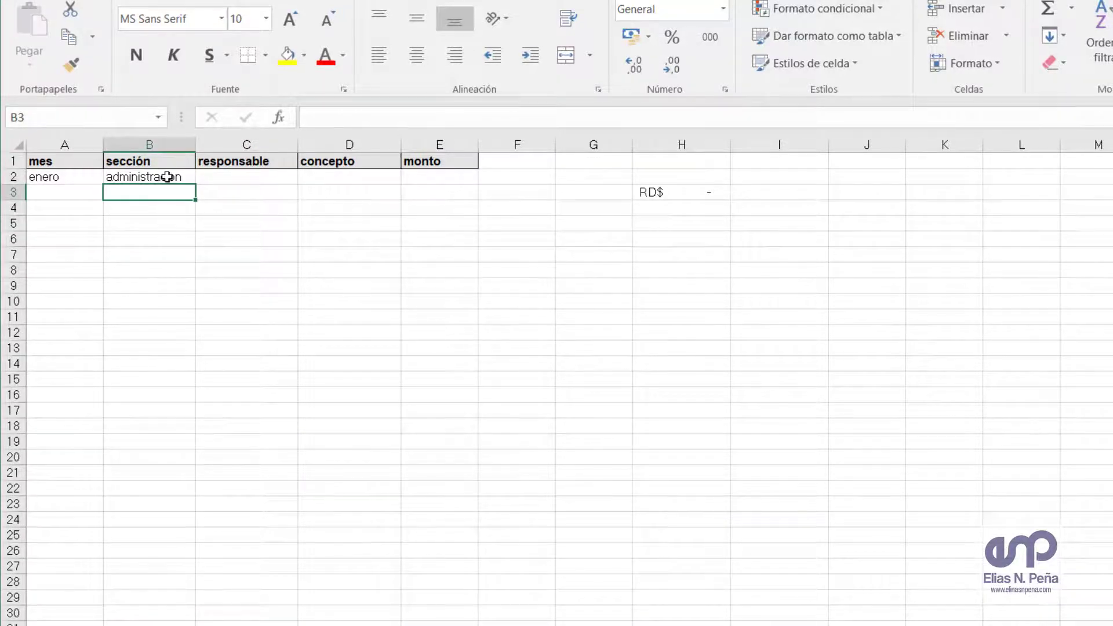
{"action": "double_click", "coordinate": [168, 177]}
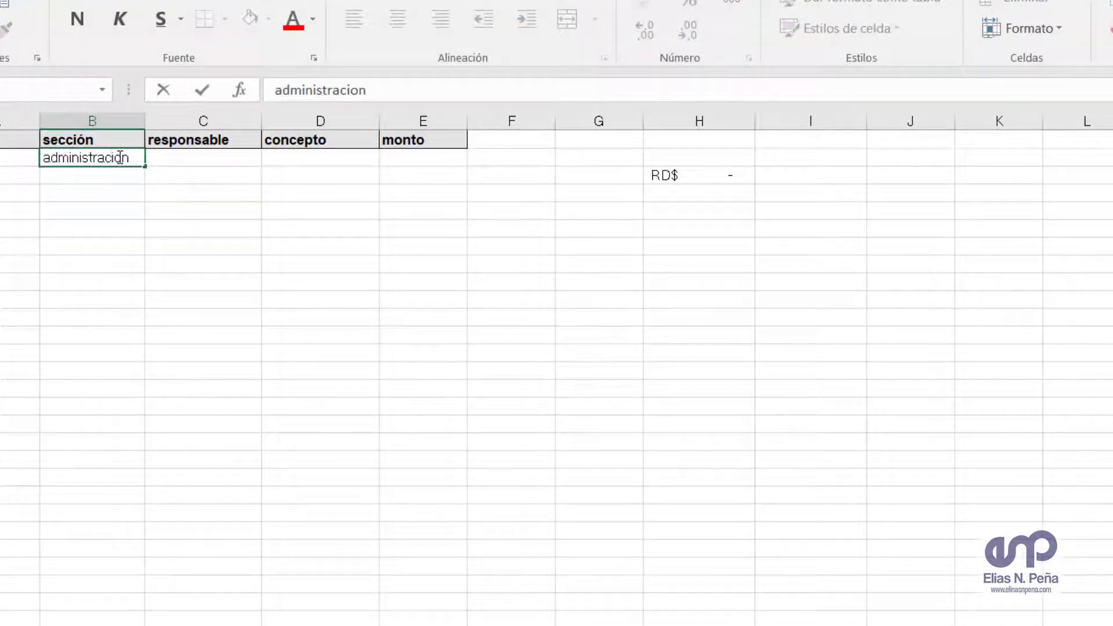
{"action": "key", "text": "BackSpace"}
{"action": "type", "text": "?"}
{"action": "key", "text": "Return"}
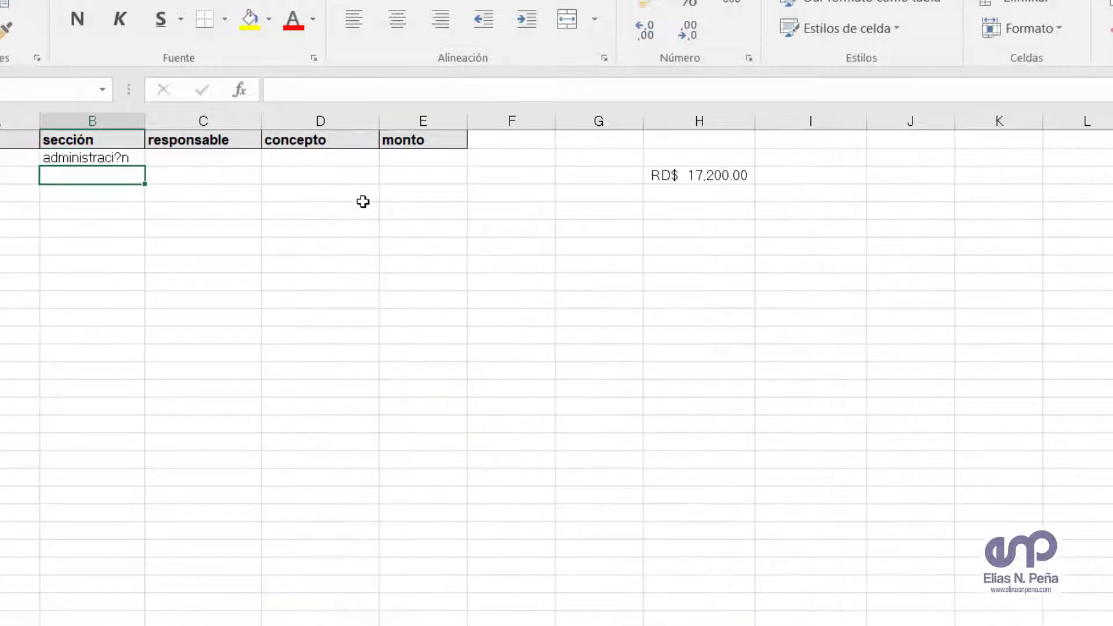
Step: Enter the wildcard criterion maqui* under concepto in cell D2
{"action": "left_click", "coordinate": [317, 162]}
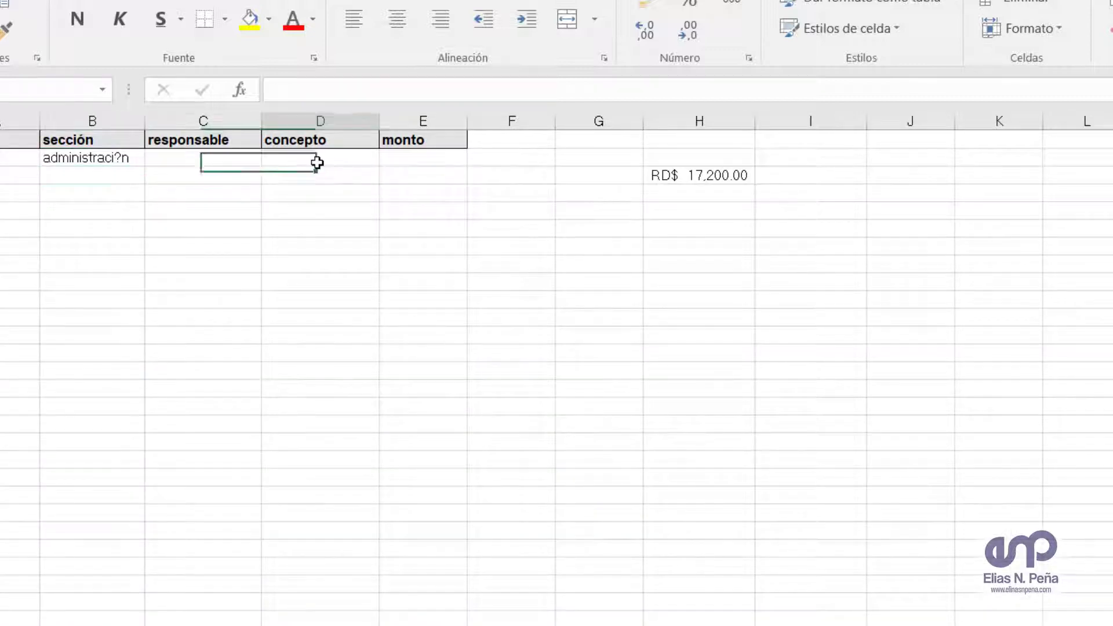
{"action": "type", "text": "maqui*"}
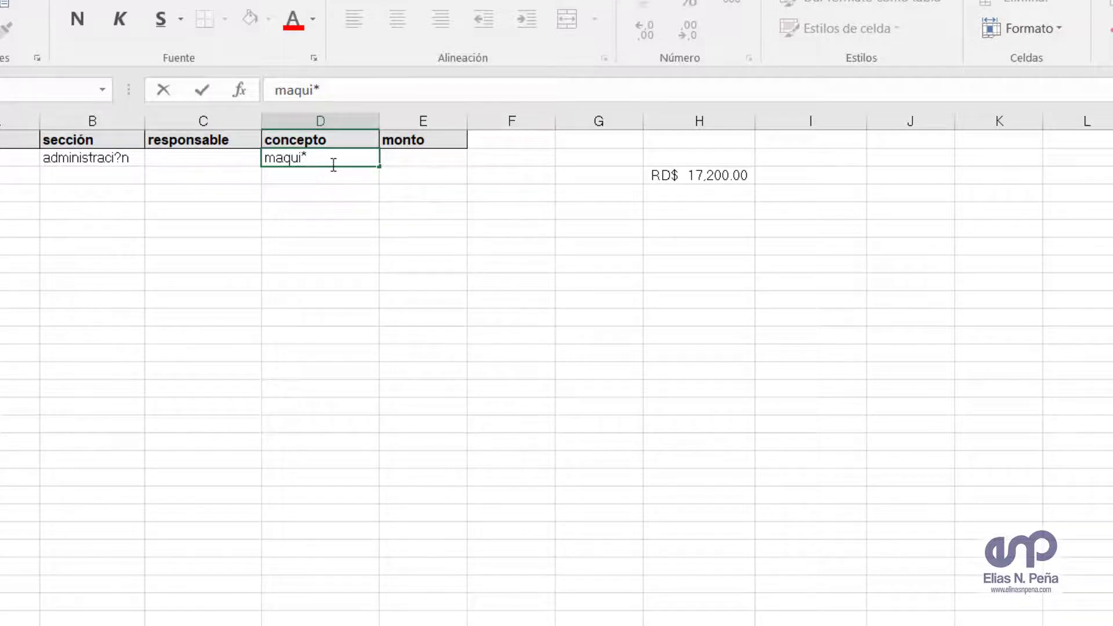
{"action": "key", "text": "Return"}
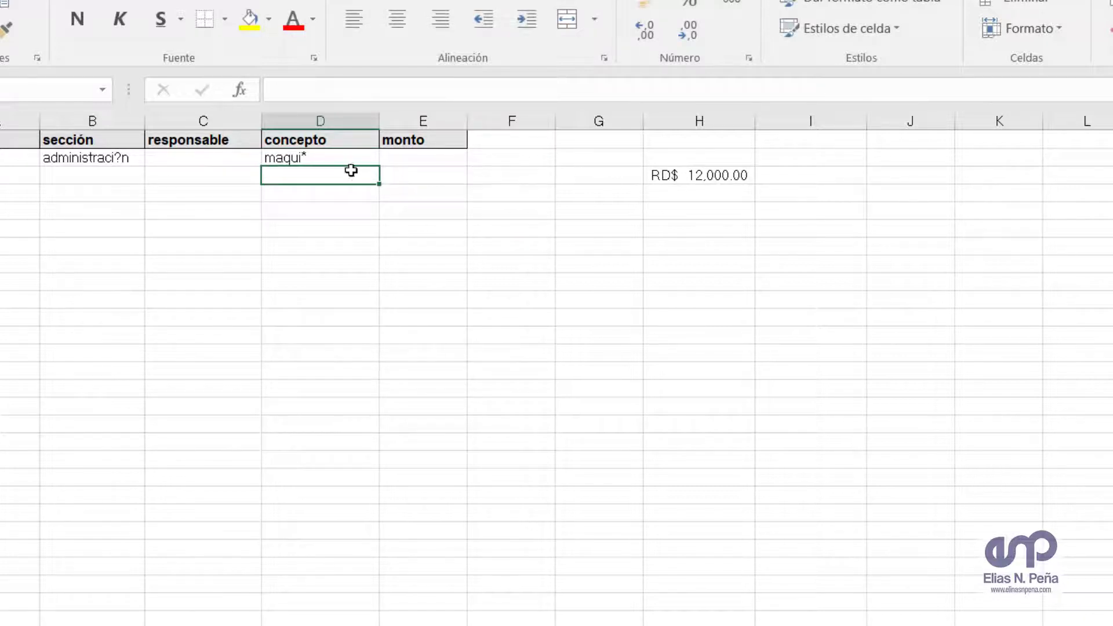
Step: Clear the concepto criterion in D2 and the sección criterion in B2
{"action": "left_click", "coordinate": [280, 156]}
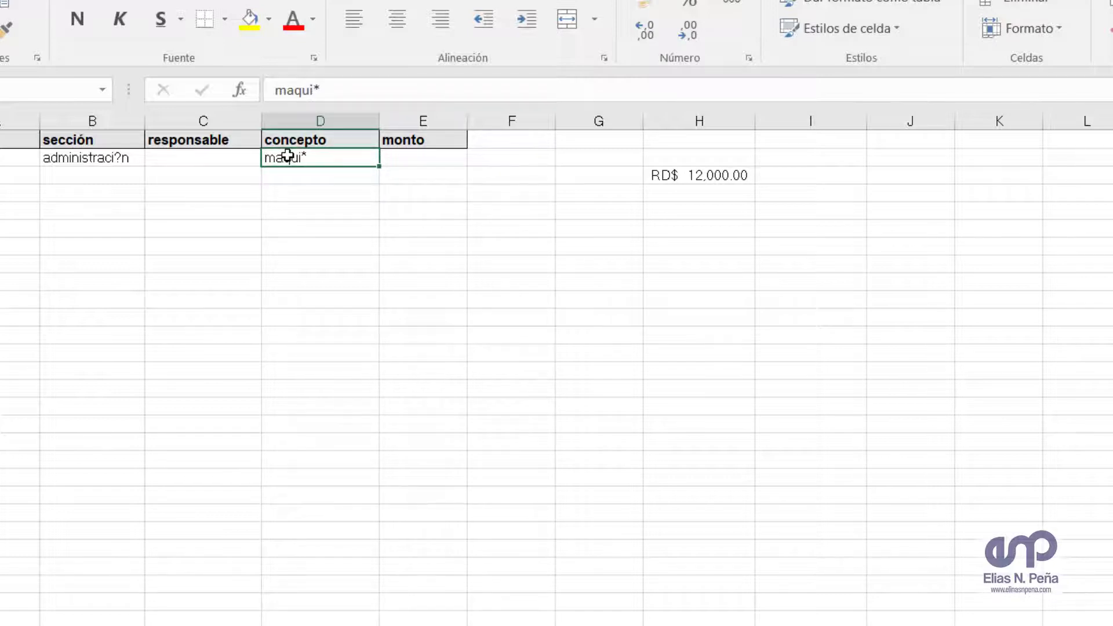
{"action": "key", "text": "Delete"}
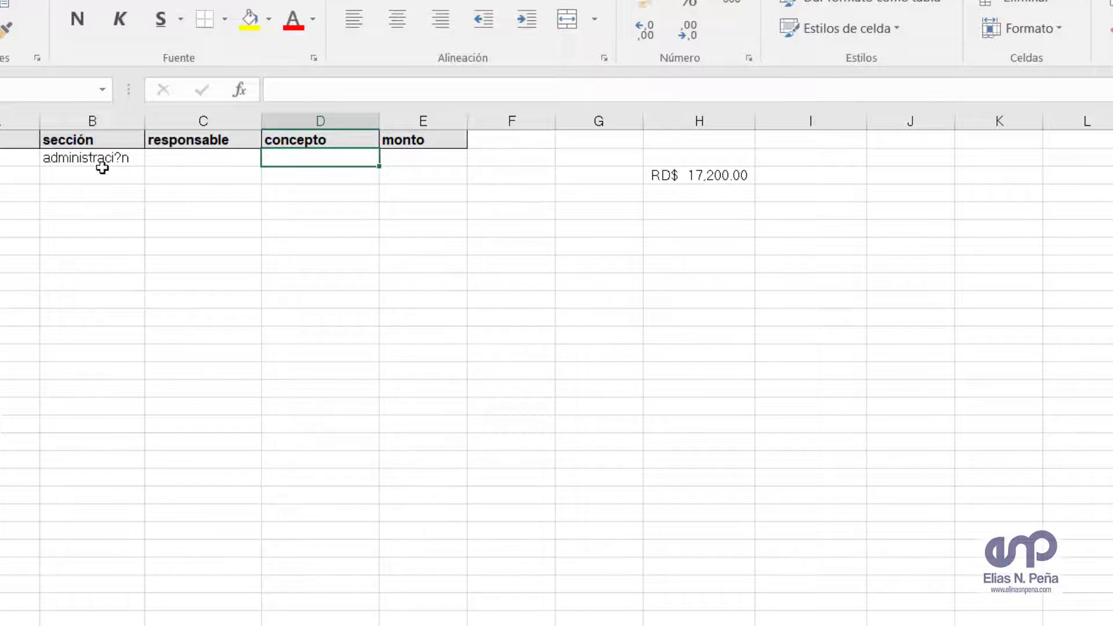
{"action": "left_click", "coordinate": [108, 160]}
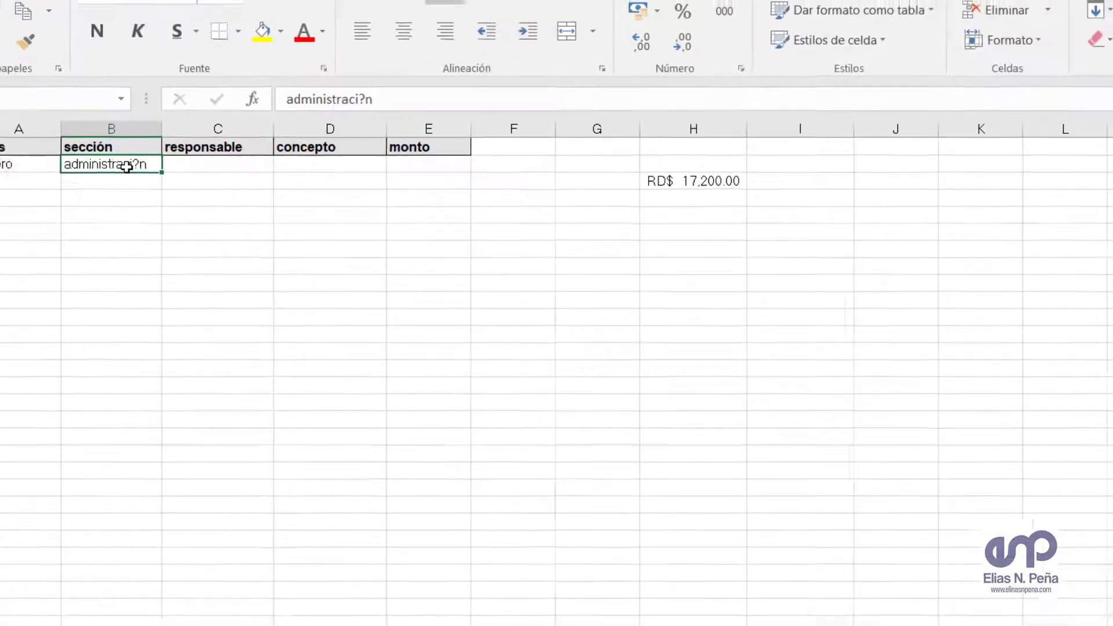
{"action": "key", "text": "Delete"}
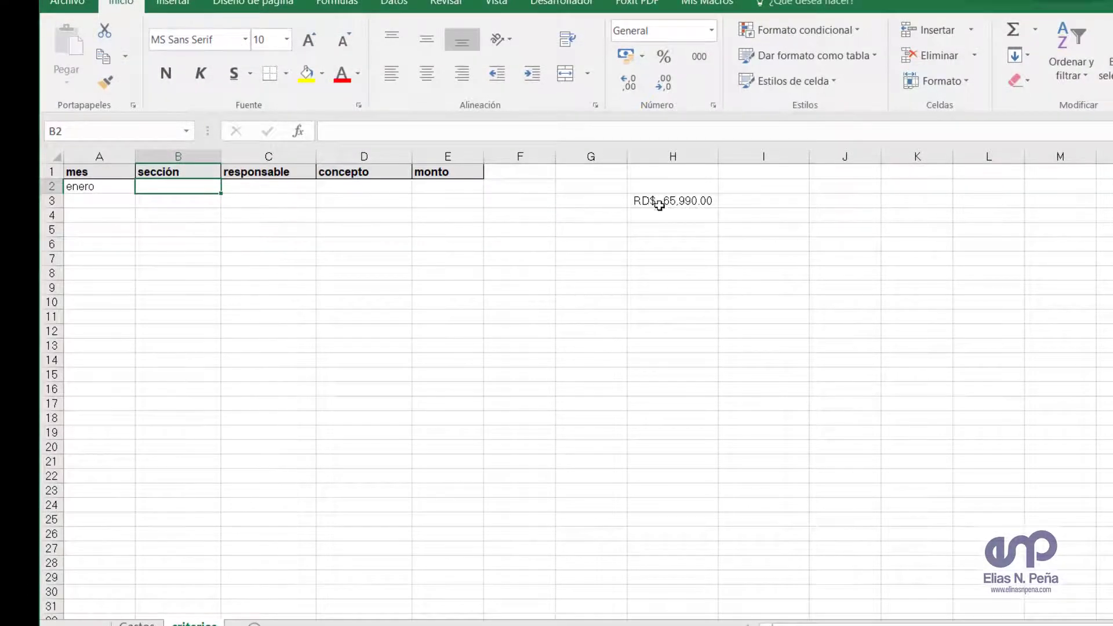
Step: Start a SUMAR.SI formula in cell H4 of criterios with the mes column Gastos!A2:A66 as the range
{"action": "left_click", "coordinate": [688, 216]}
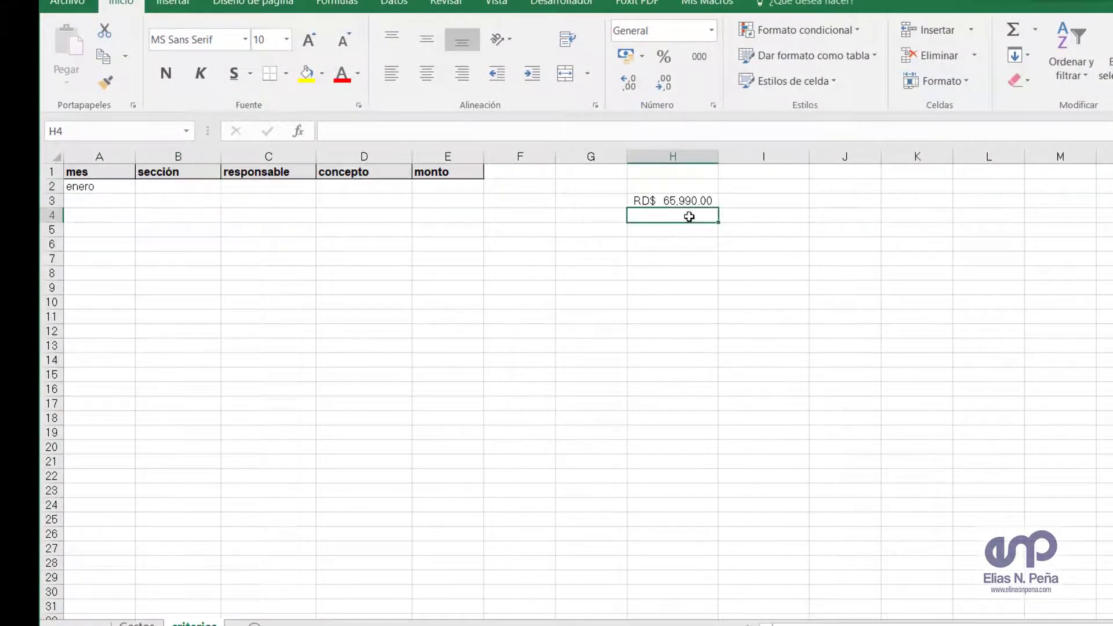
{"action": "type", "text": "=sumar"}
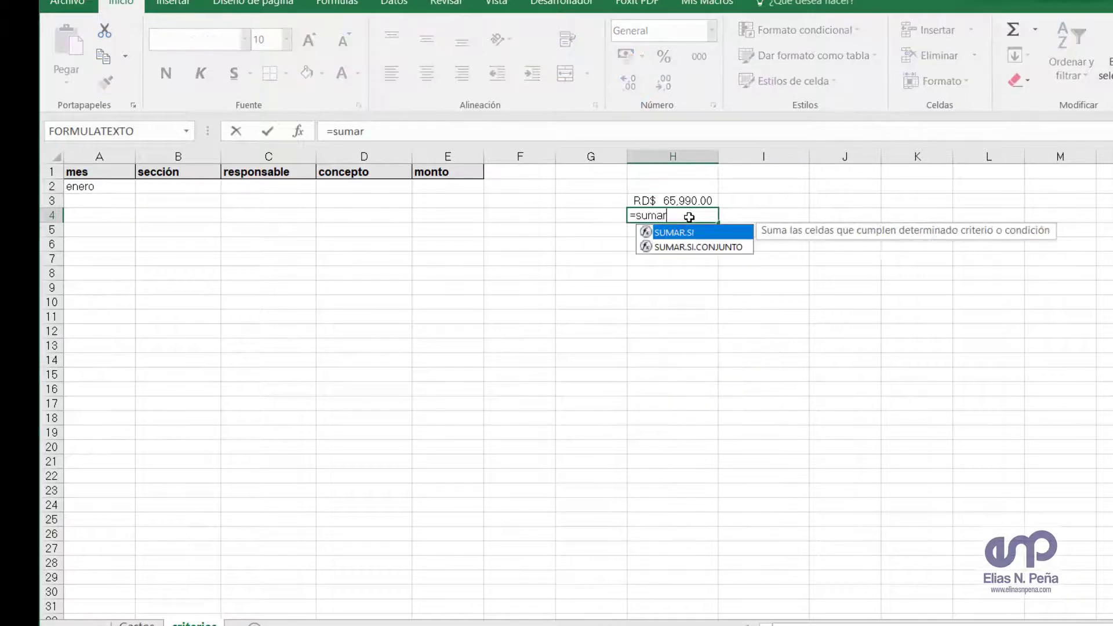
{"action": "type", "text": ".si("}
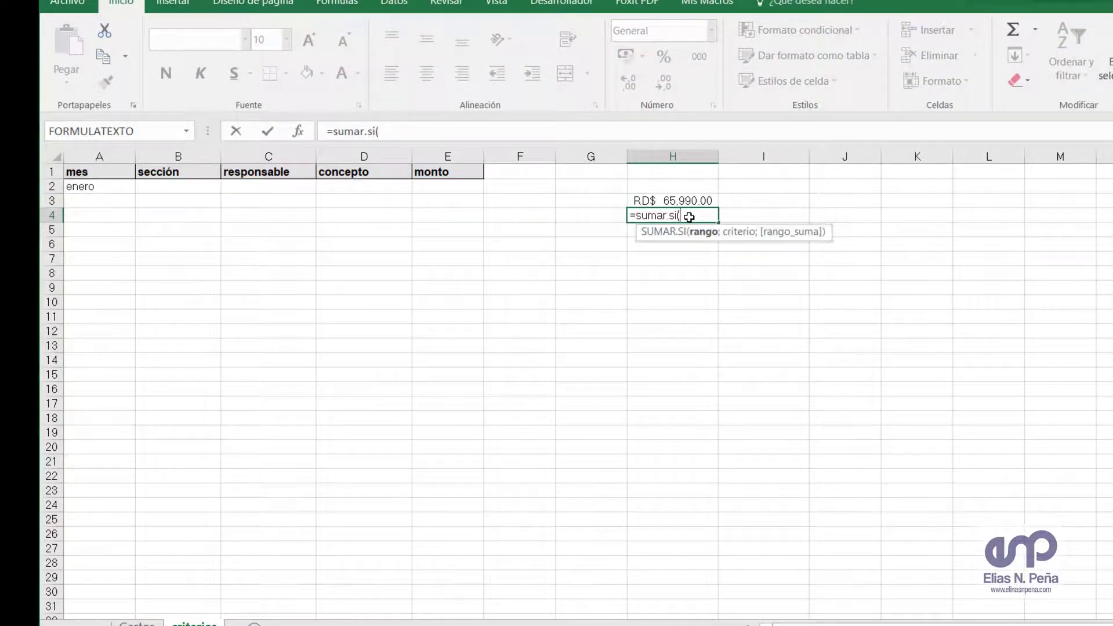
{"action": "left_click", "coordinate": [138, 624]}
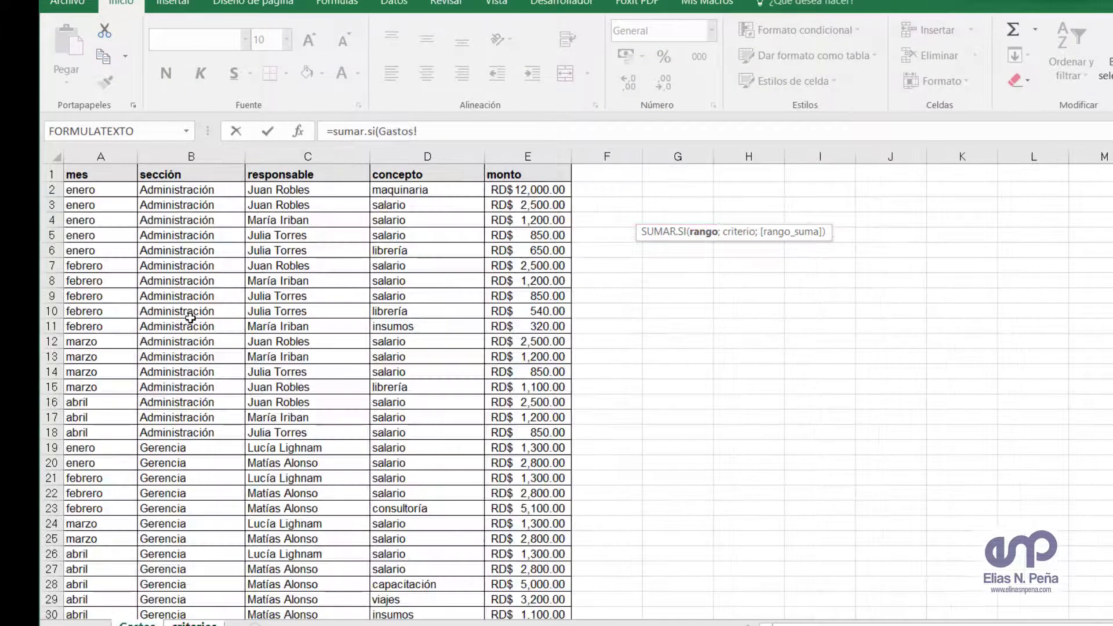
{"action": "left_click", "coordinate": [93, 191]}
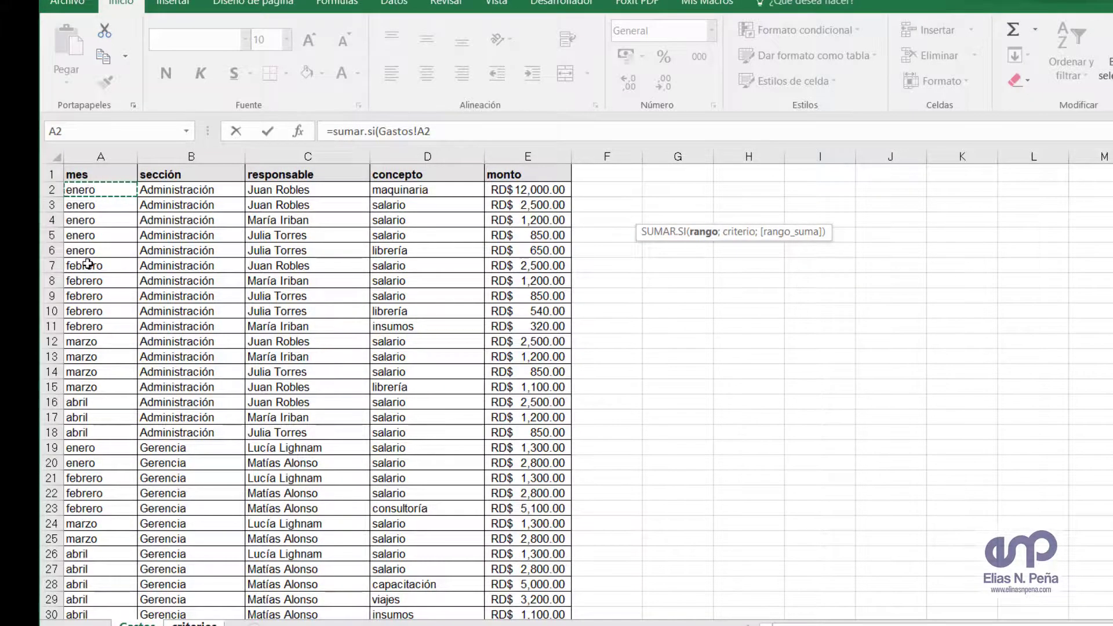
{"action": "key", "text": "ctrl+shift+Down"}
{"action": "type", "text": ";"}
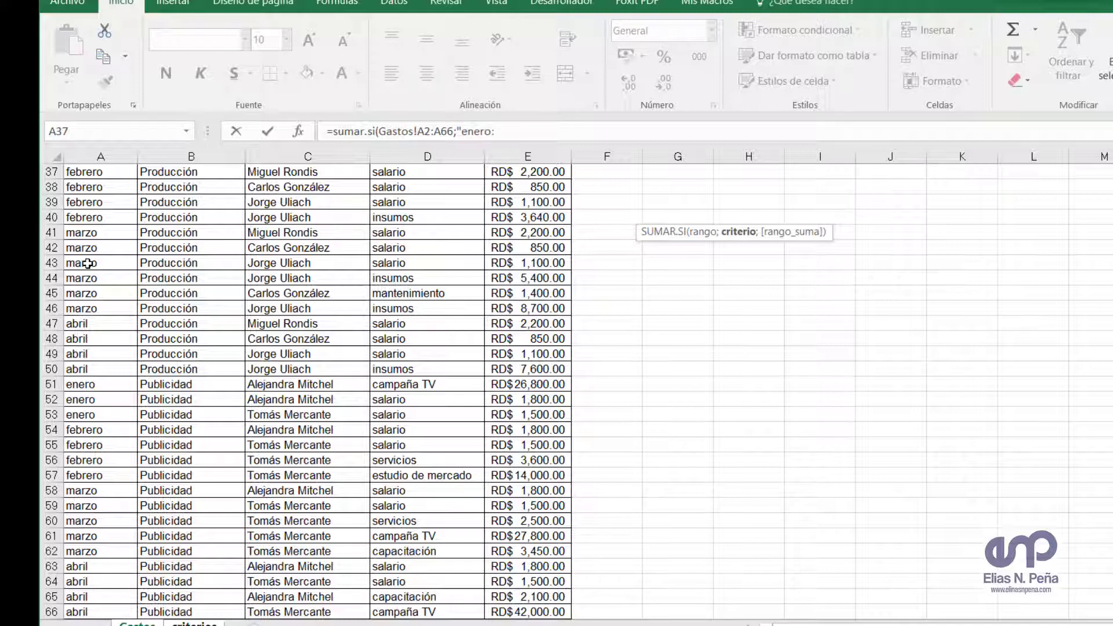
Step: Complete the SUMAR.SI formula with "enero" as the criterion and the monto values Gastos!E2:E66 as the sum range
{"action": "type", "text": "\"enero\";"}
{"action": "scroll", "coordinate": [115, 279], "scroll_direction": "up", "scroll_amount": 12}
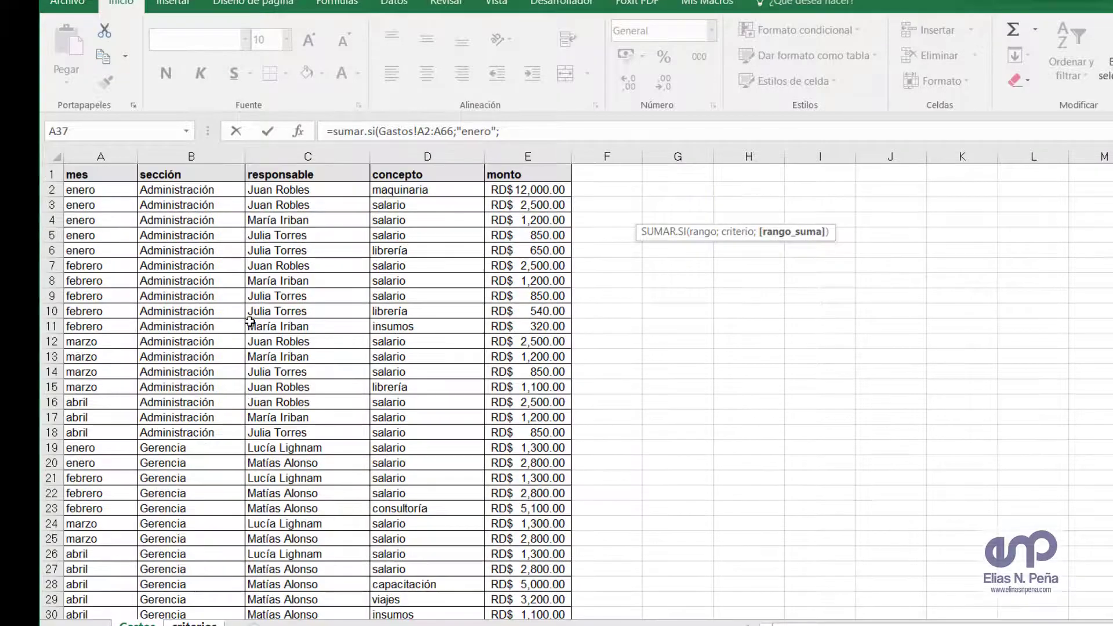
{"action": "left_click", "coordinate": [508, 185]}
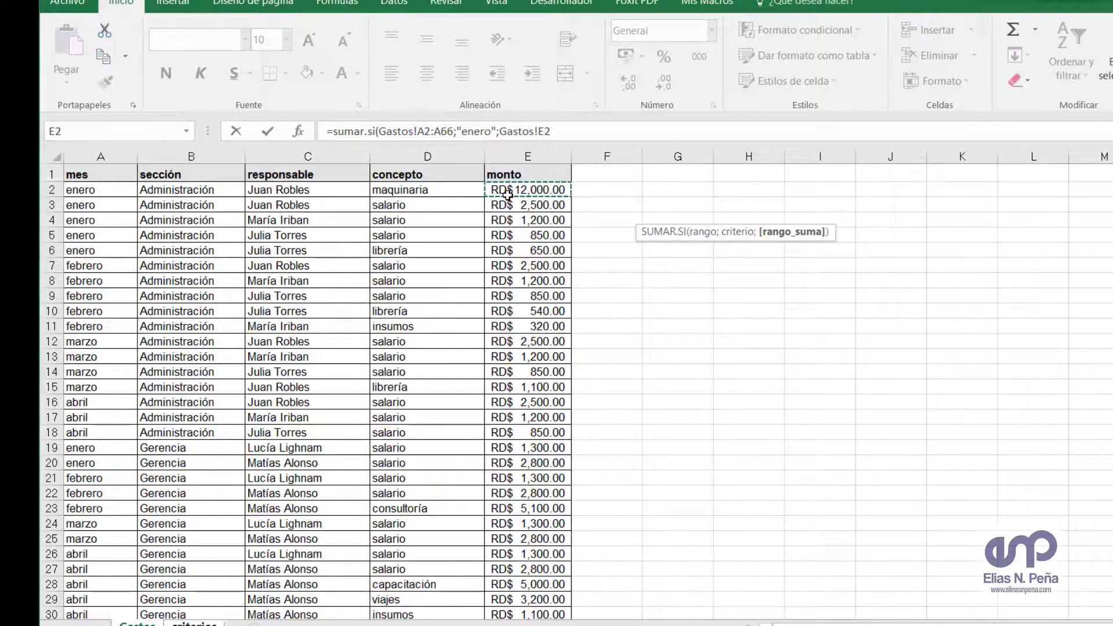
{"action": "key", "text": "ctrl+shift+Down"}
{"action": "key", "text": "Return"}
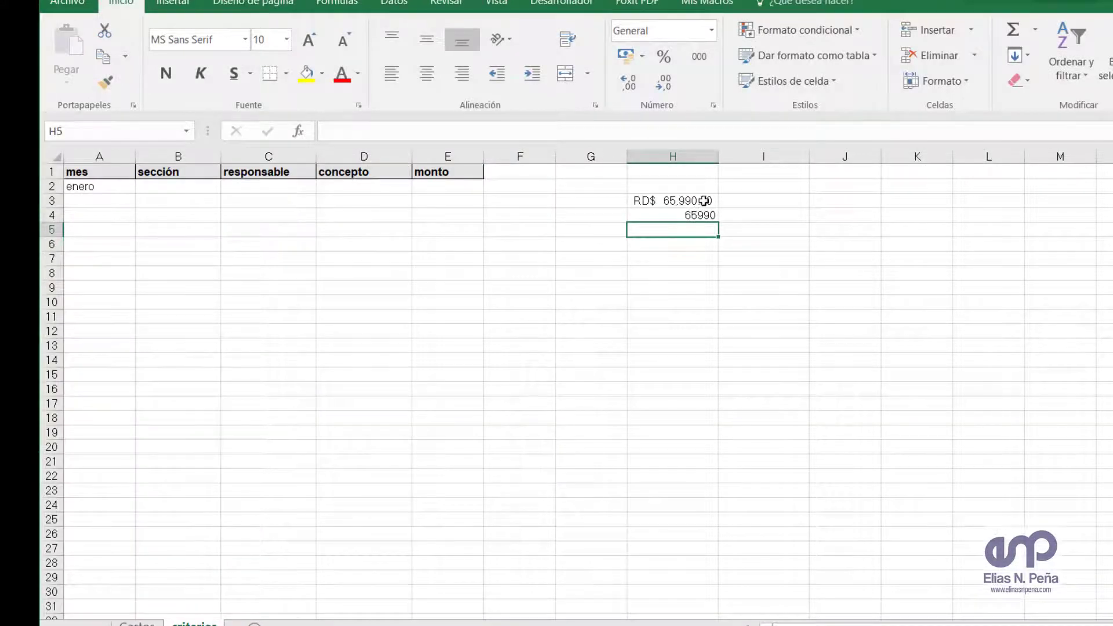
Step: Format the SUMAR.SI result in H4 with the RD$ accounting format and compare its formula with the BDSUMA formula in H3
{"action": "left_click", "coordinate": [699, 215]}
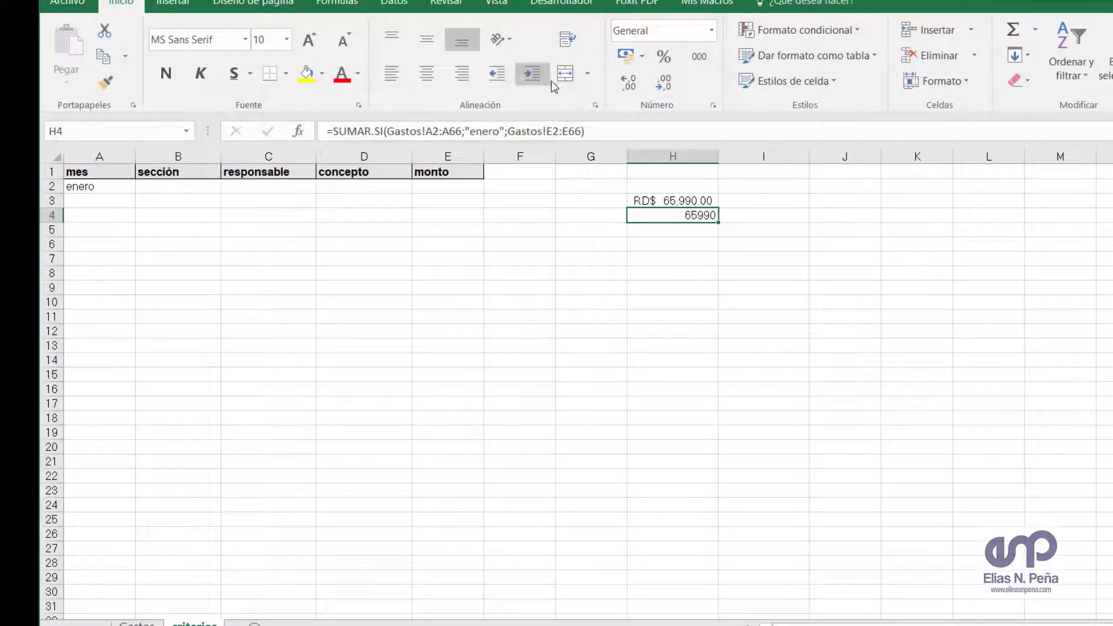
{"action": "left_click", "coordinate": [624, 60]}
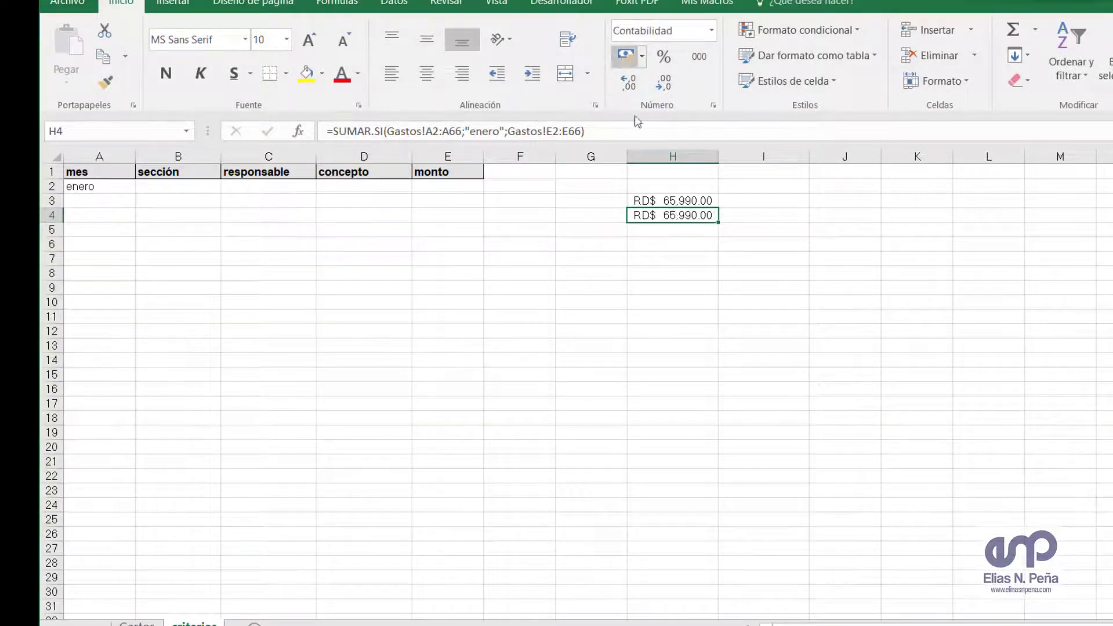
{"action": "left_click", "coordinate": [665, 238]}
{"action": "left_click", "coordinate": [684, 201]}
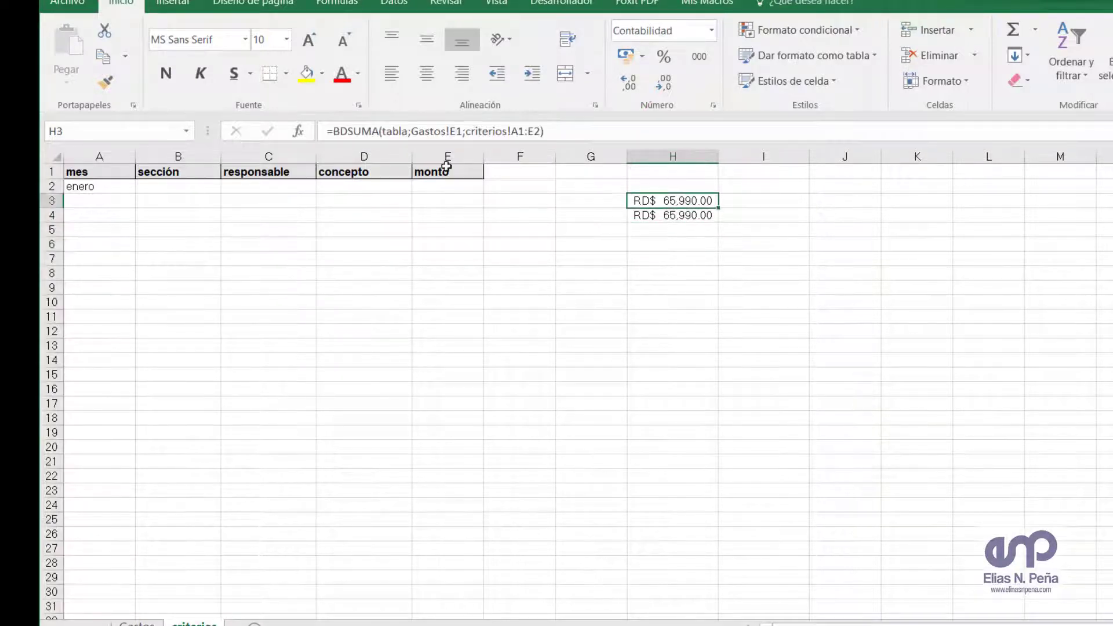
{"action": "left_click", "coordinate": [667, 215]}
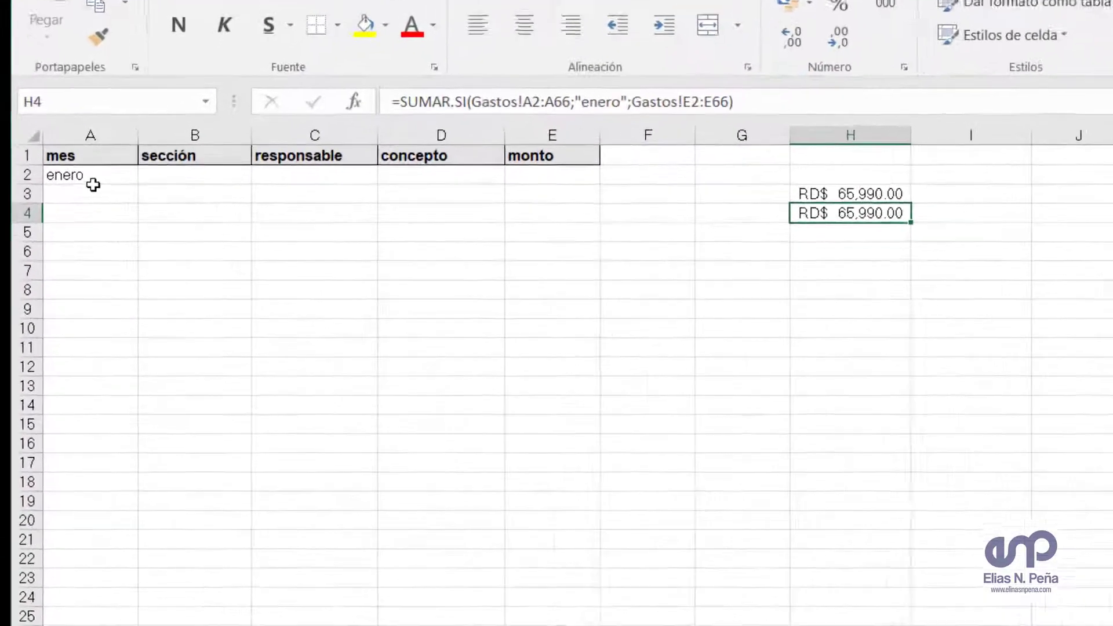
Step: Set the mes criterion in cell A2 to febrero
{"action": "left_click", "coordinate": [102, 188]}
{"action": "type", "text": "fn"}
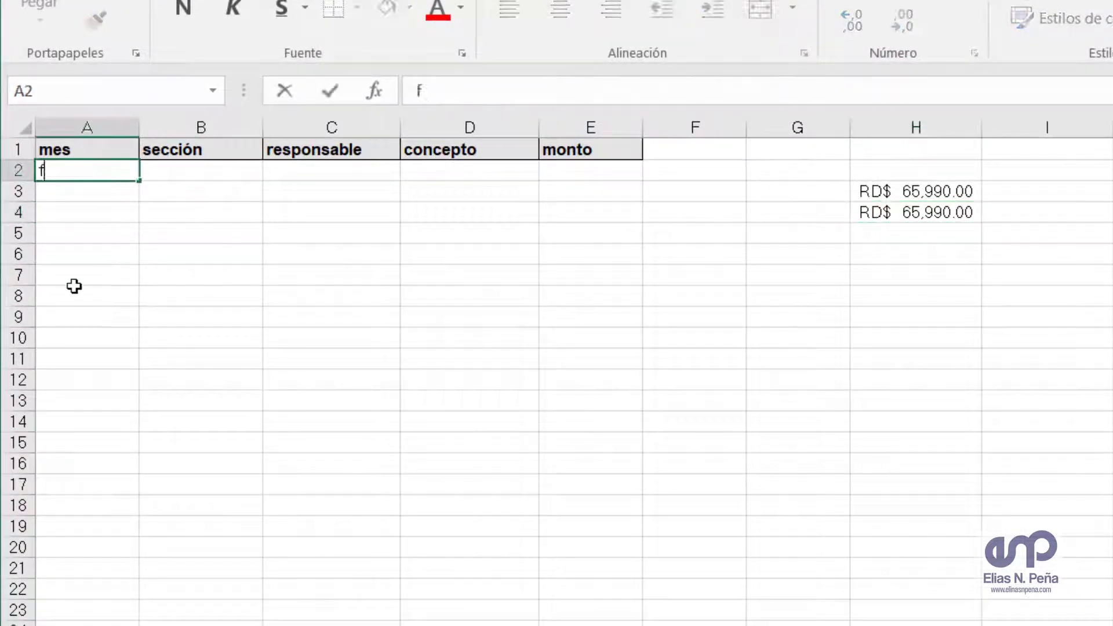
{"action": "key", "text": "BackSpace"}
{"action": "key", "text": "BackSpace"}
{"action": "type", "text": "fen"}
{"action": "key", "text": "BackSpace"}
{"action": "key", "text": "BackSpace"}
{"action": "type", "text": "ebrero"}
{"action": "key", "text": "Return"}
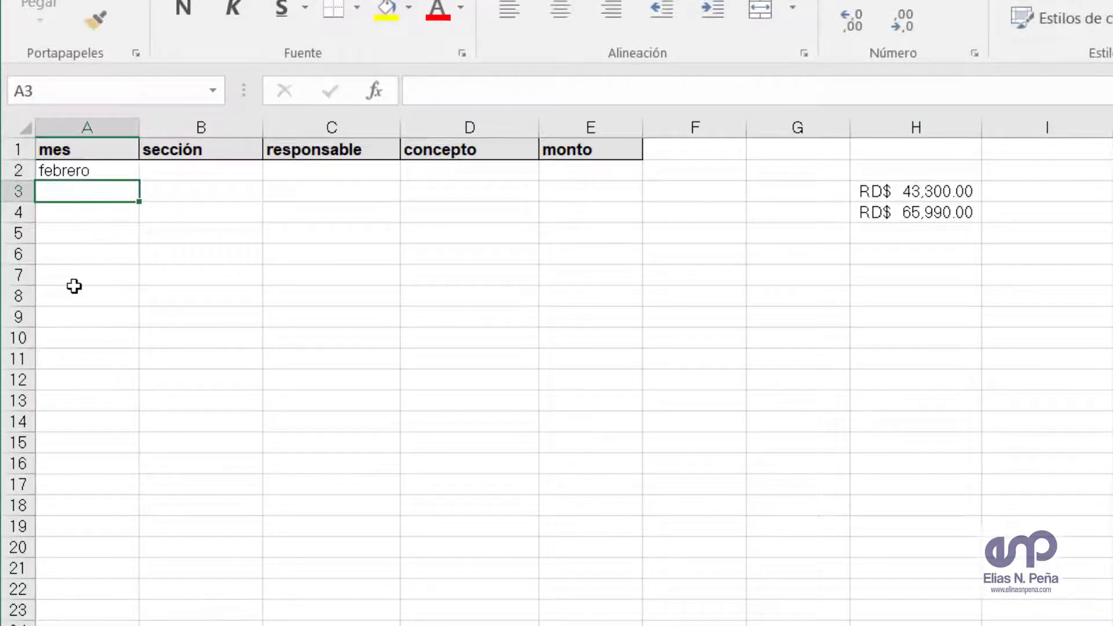
Step: Enter the wildcard criterion admin* under sección in cell B2
{"action": "left_click", "coordinate": [196, 171]}
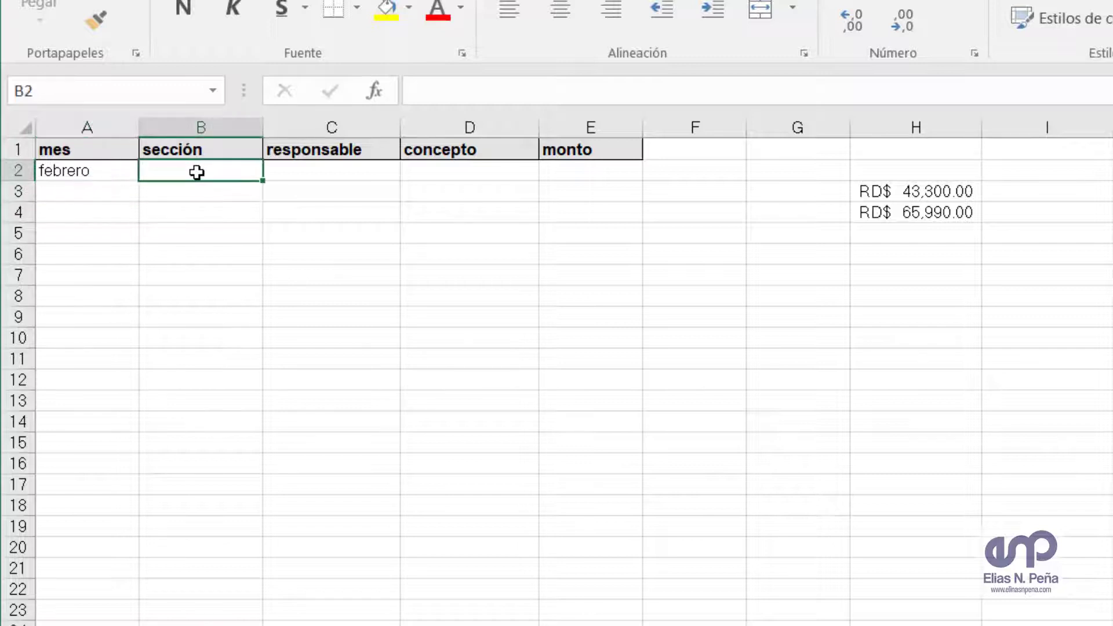
{"action": "type", "text": "admin"}
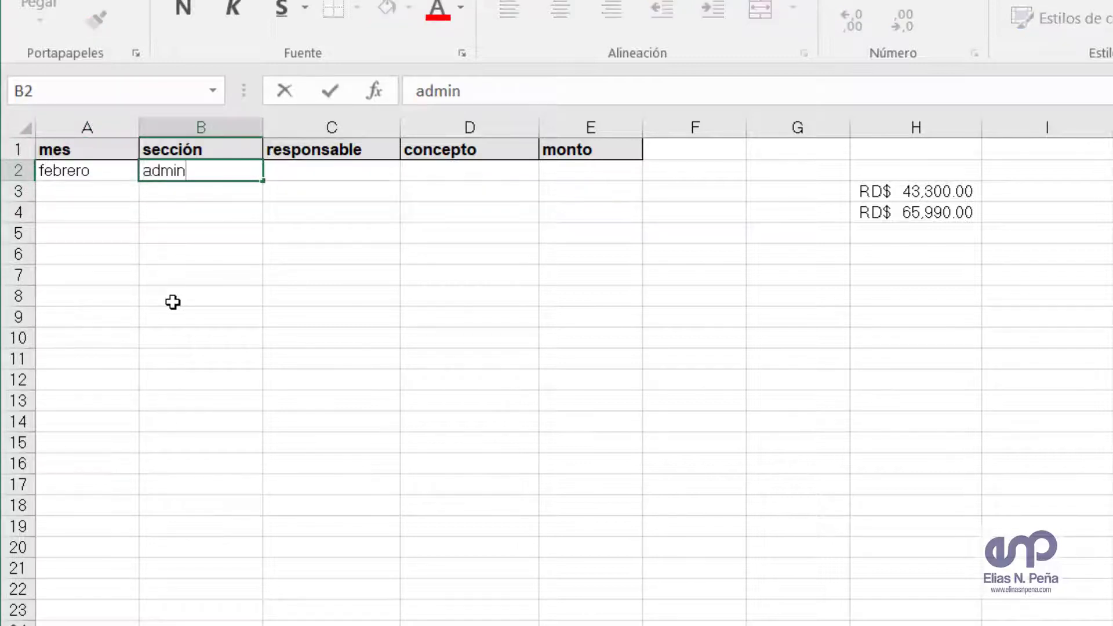
{"action": "type", "text": "*"}
{"action": "key", "text": "Return"}
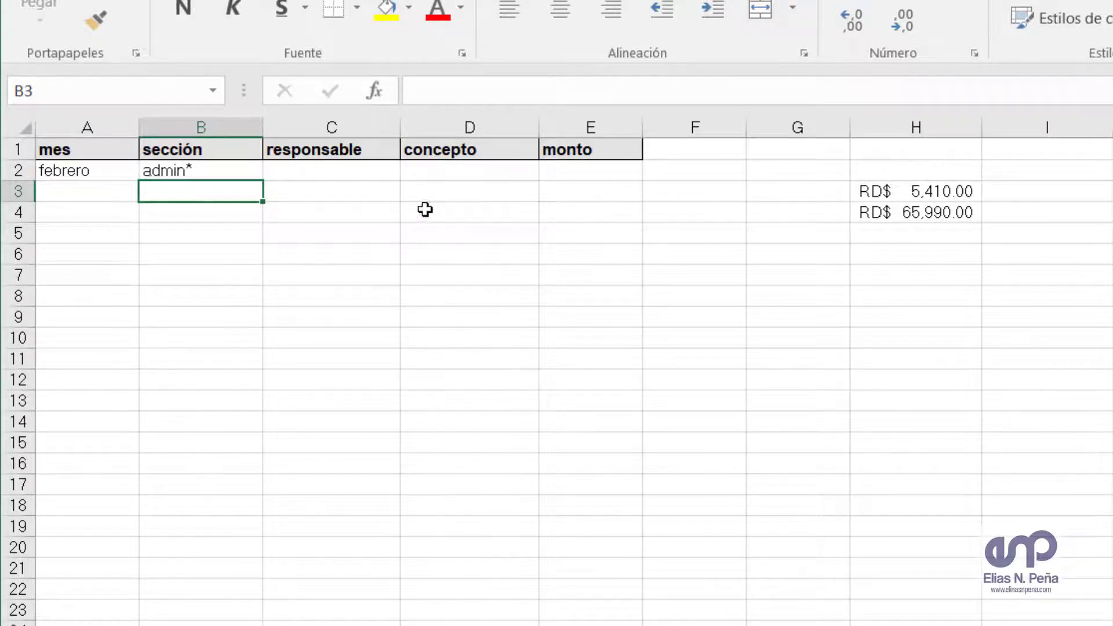
Step: Select the criteria block A1:E3, covering the headers and the two rows beneath them
{"action": "left_click", "coordinate": [369, 176]}
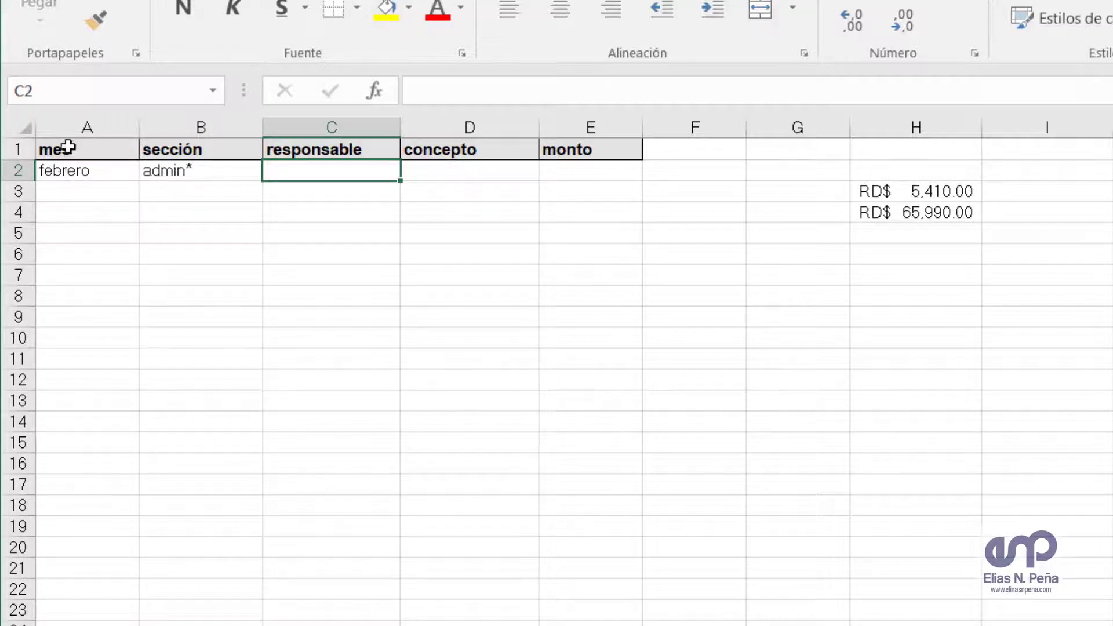
{"action": "left_click_drag", "start_coordinate": [66, 149], "coordinate": [589, 184]}
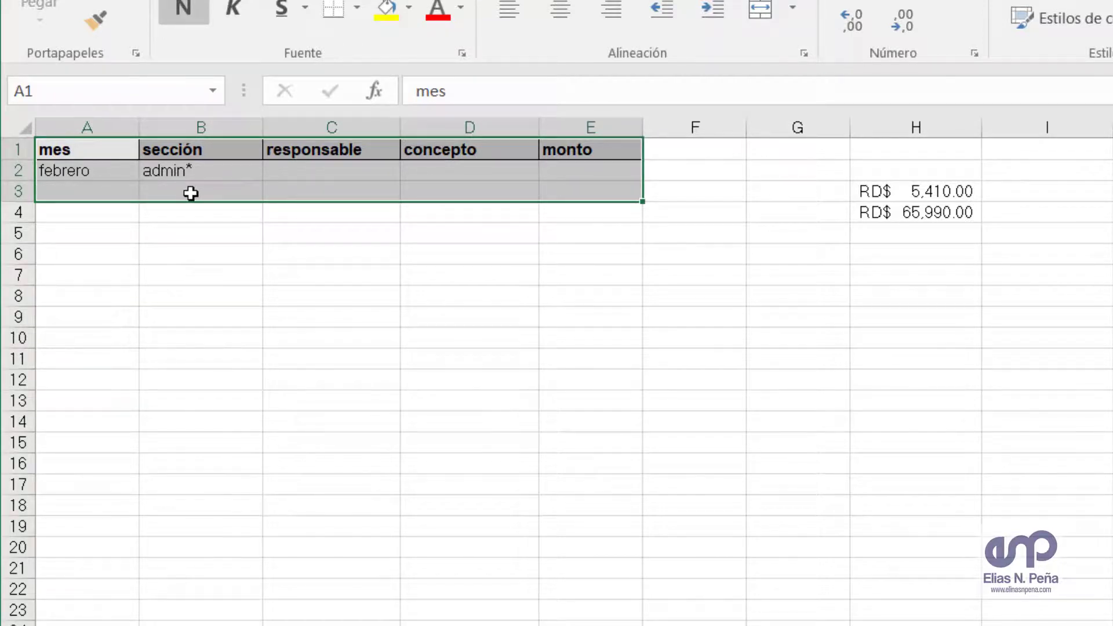
Step: Examine the mes and sección criteria placed together in row 2 and the empty cells beneath them
{"action": "left_click", "coordinate": [152, 231]}
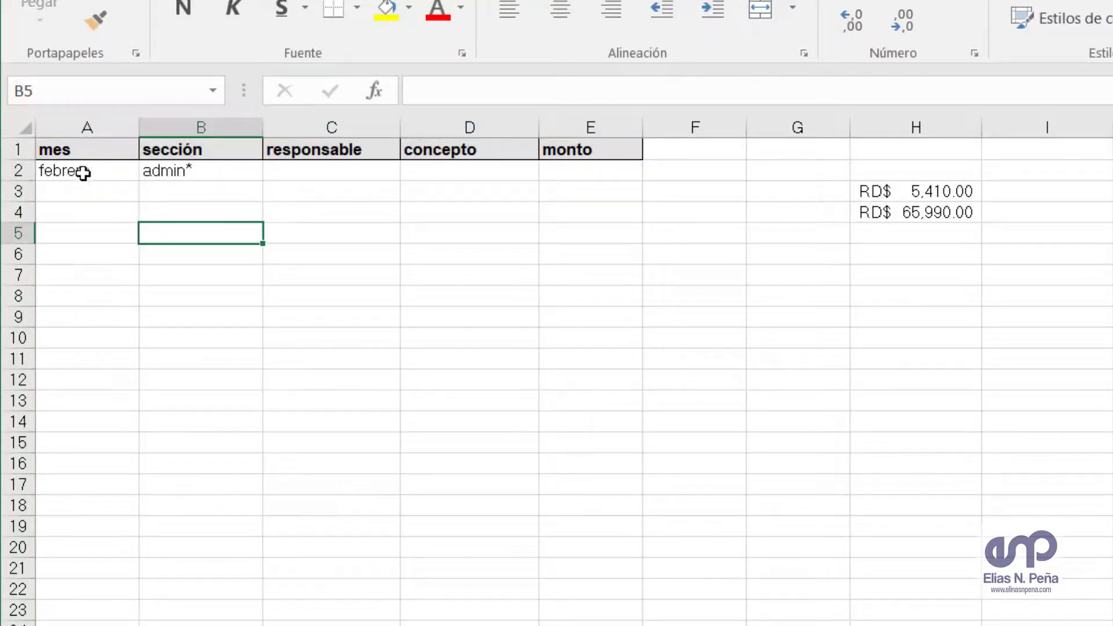
{"action": "left_click", "coordinate": [81, 172]}
{"action": "left_click", "coordinate": [15, 170]}
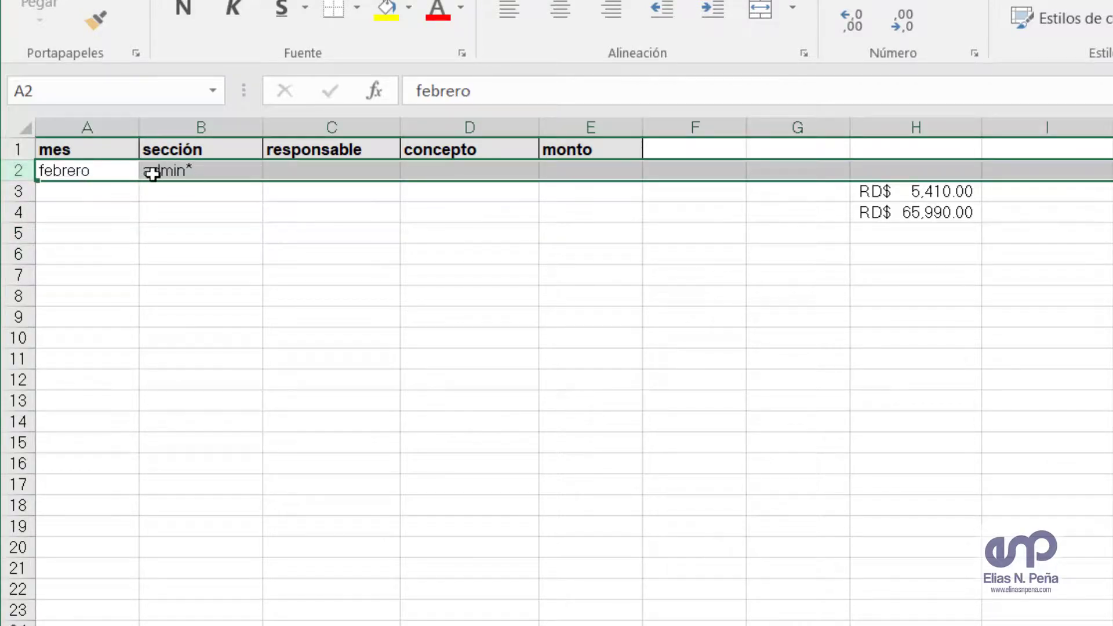
{"action": "left_click", "coordinate": [122, 193]}
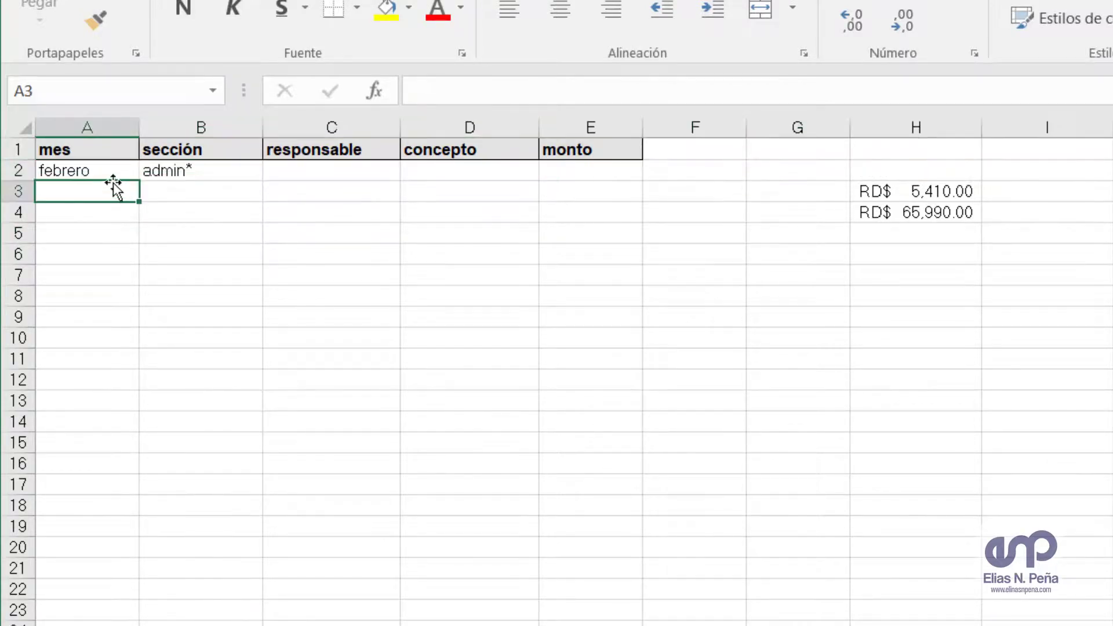
{"action": "left_click", "coordinate": [166, 171]}
{"action": "left_click", "coordinate": [159, 187]}
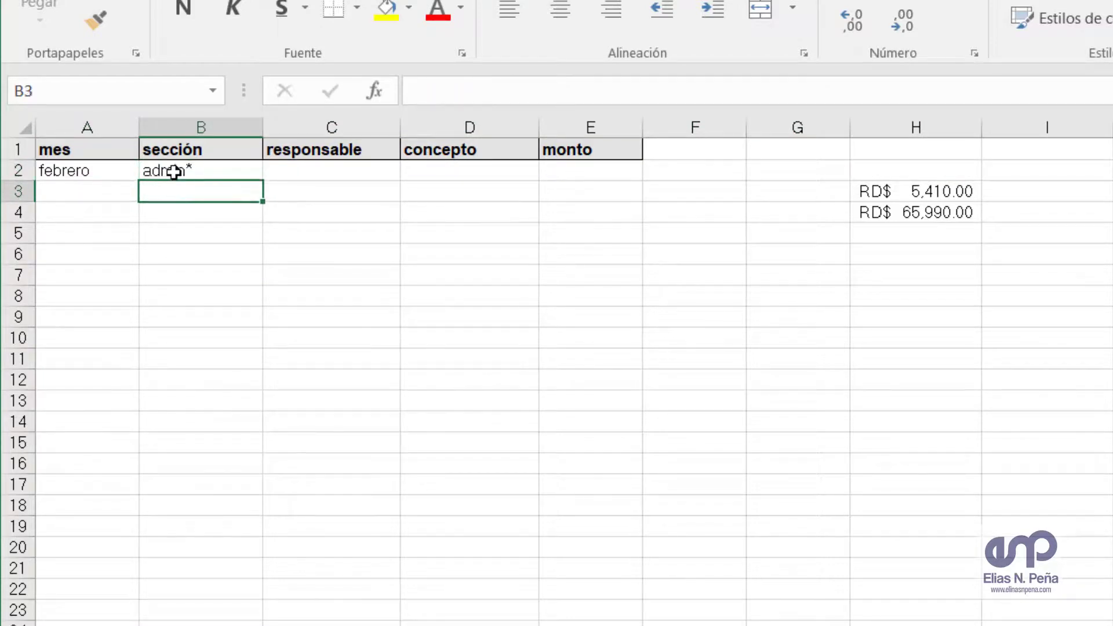
Step: Move the admin* criterion under sección from B2 down to B3, placing it on a separate row from febrero
{"action": "left_click", "coordinate": [174, 172]}
{"action": "key", "text": "Delete"}
{"action": "left_click", "coordinate": [174, 189]}
{"action": "type", "text": "admin*"}
{"action": "key", "text": "Return"}
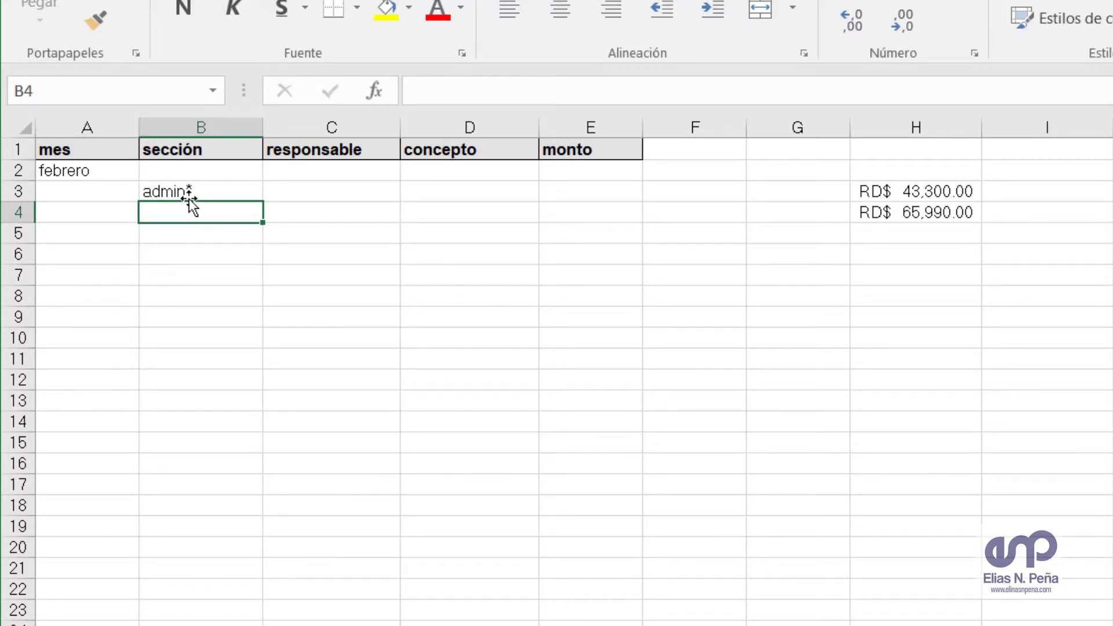
{"action": "left_click", "coordinate": [457, 226]}
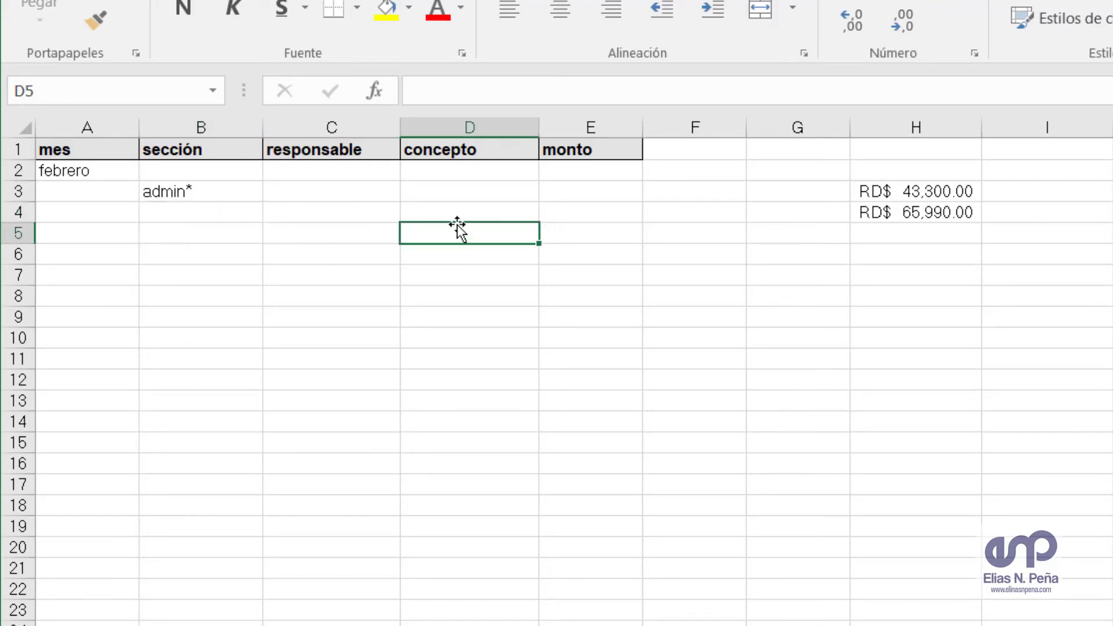